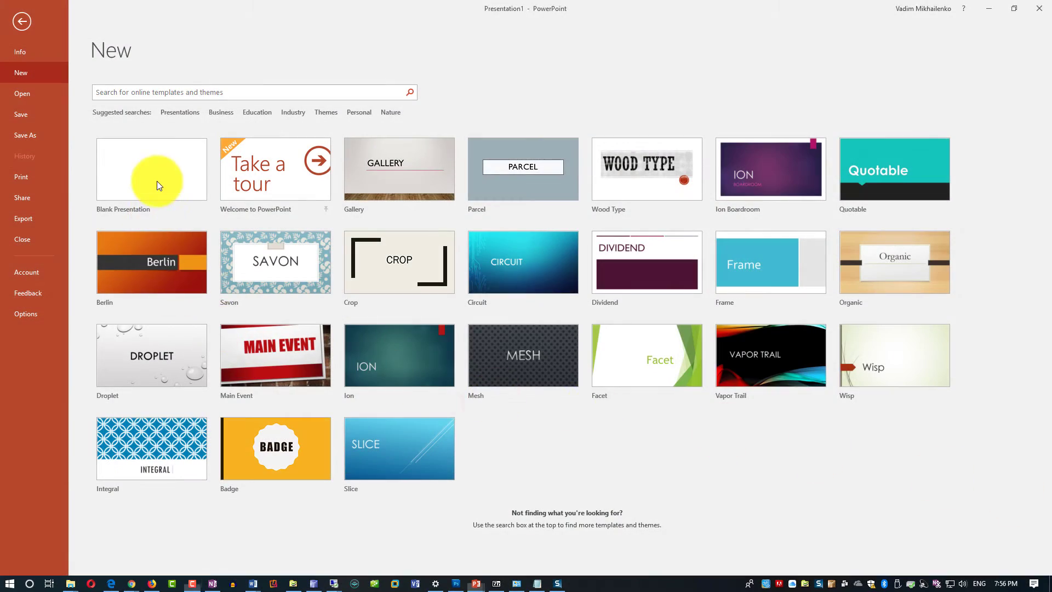
Step: Start a blank presentation and delete its empty title and subtitle placeholders
{"action": "left_click", "coordinate": [158, 181]}
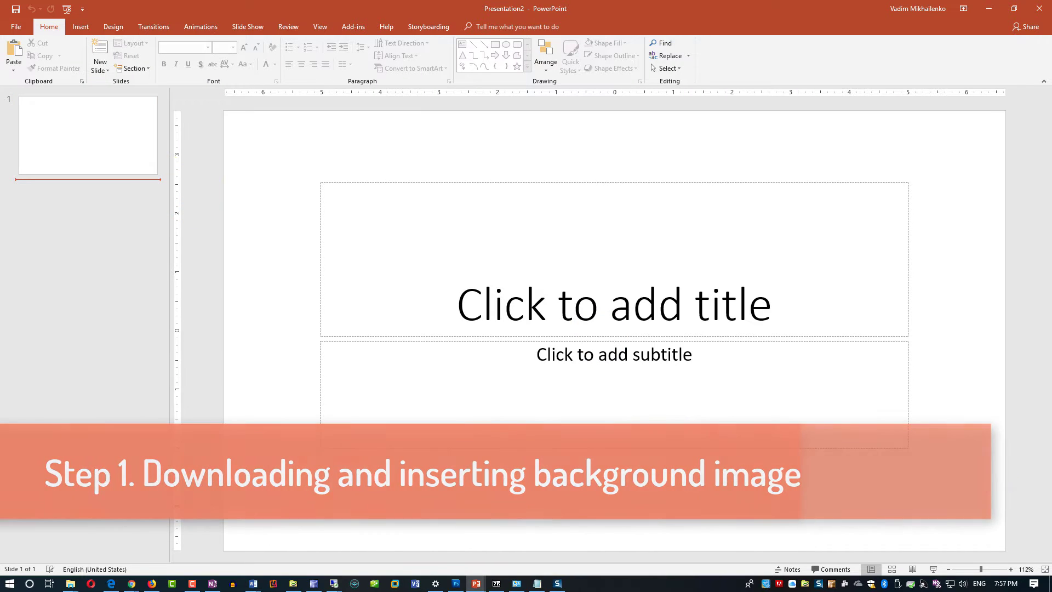
{"action": "mouse_move", "coordinate": [304, 160]}
{"action": "left_mouse_down"}
{"action": "mouse_move", "coordinate": [705, 381]}
{"action": "mouse_move", "coordinate": [941, 472]}
{"action": "left_mouse_up"}
{"action": "key", "text": "Delete"}
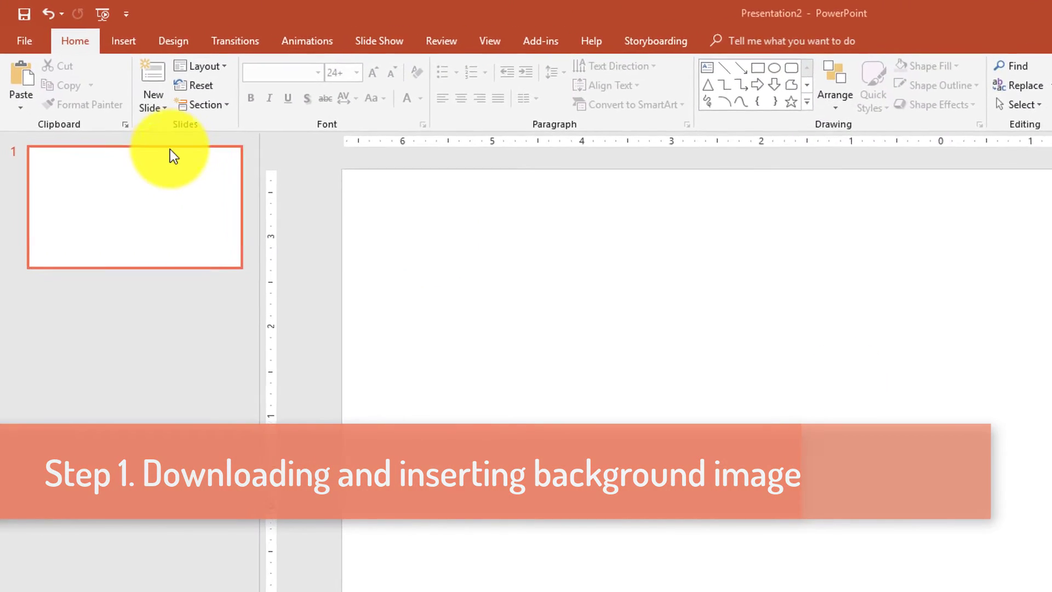
Step: Insert the skyline photo New-York-City-Wallpaper-High-Definition.jpg onto the slide
{"action": "left_click", "coordinate": [157, 53]}
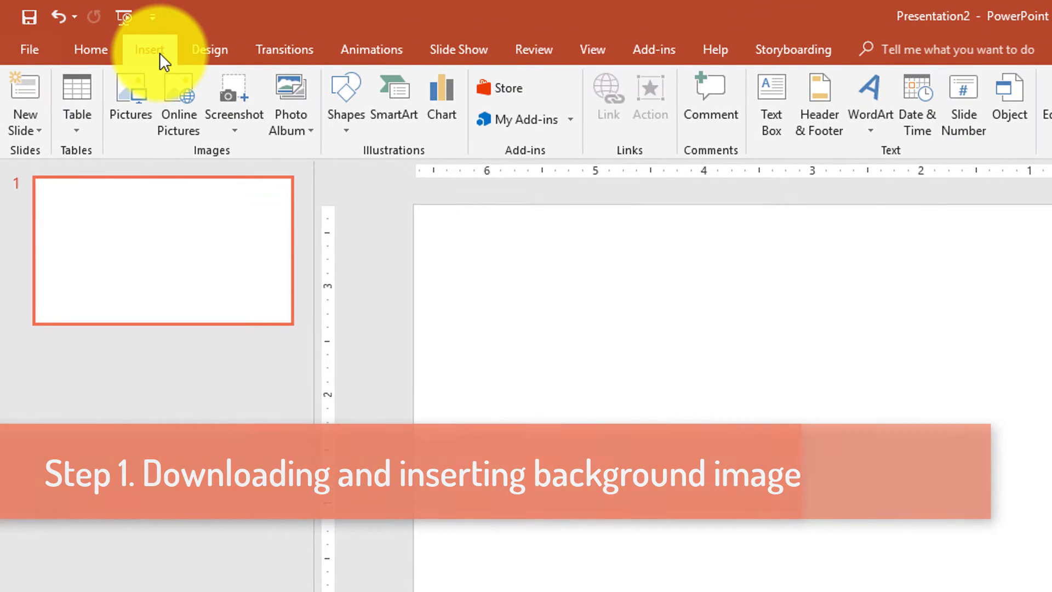
{"action": "left_click", "coordinate": [124, 97]}
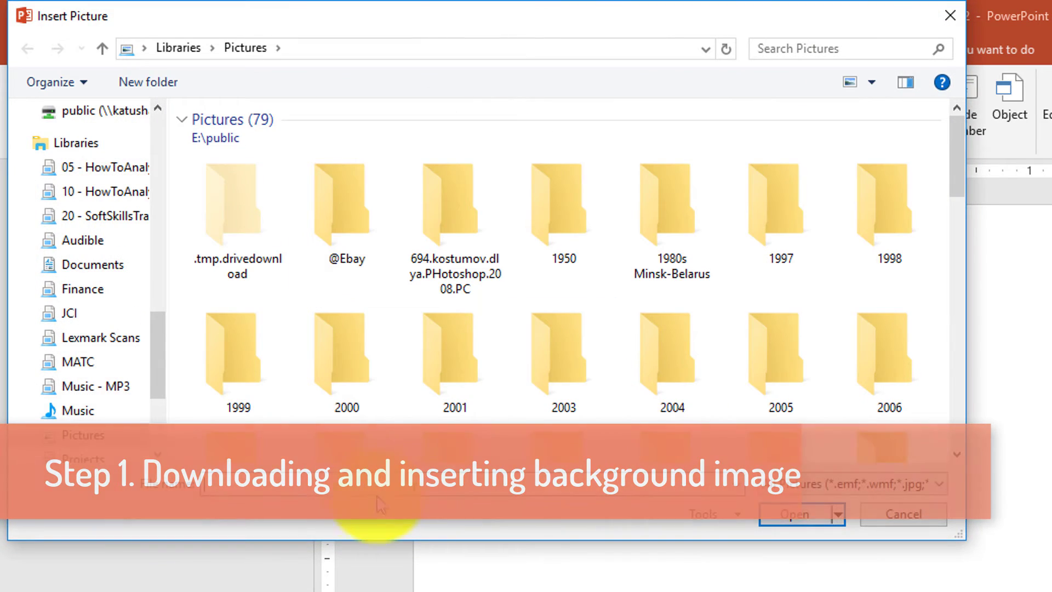
{"action": "key", "text": "Return"}
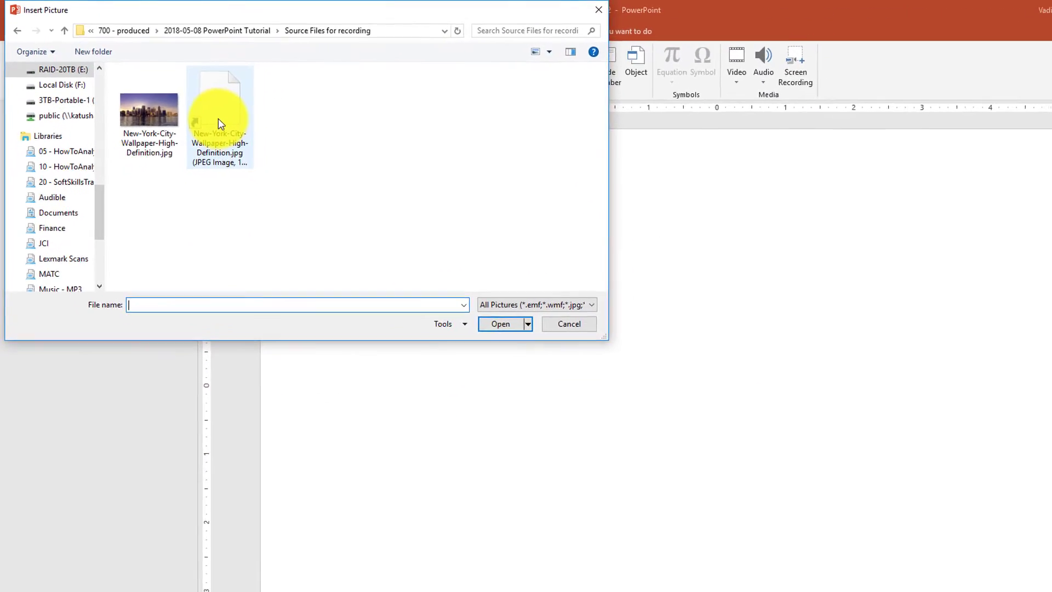
{"action": "double_click", "coordinate": [148, 112]}
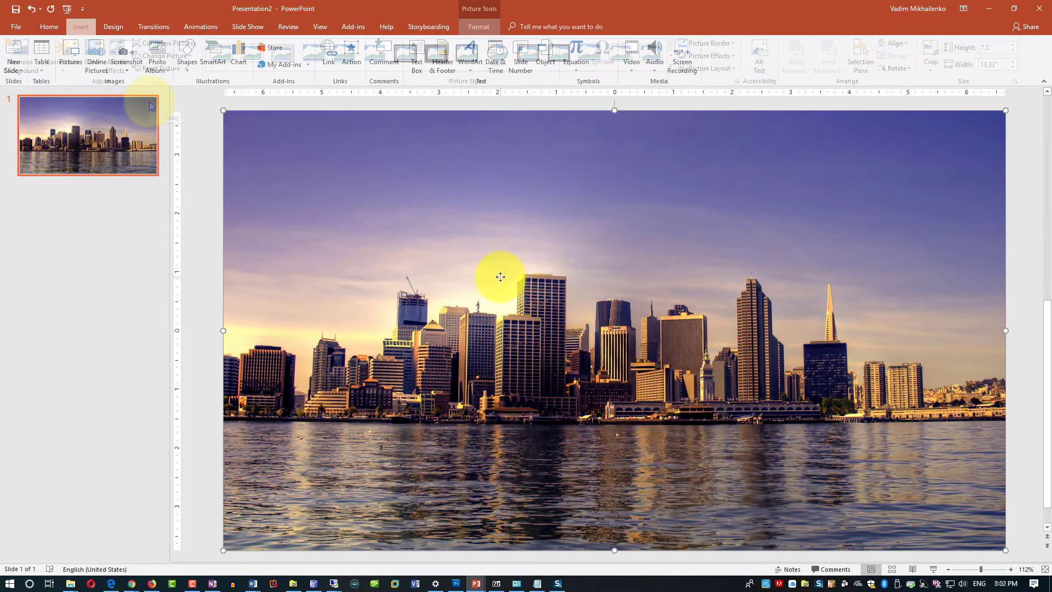
Step: Paste a duplicate of the skyline photo onto the slide
{"action": "left_click", "coordinate": [40, 26]}
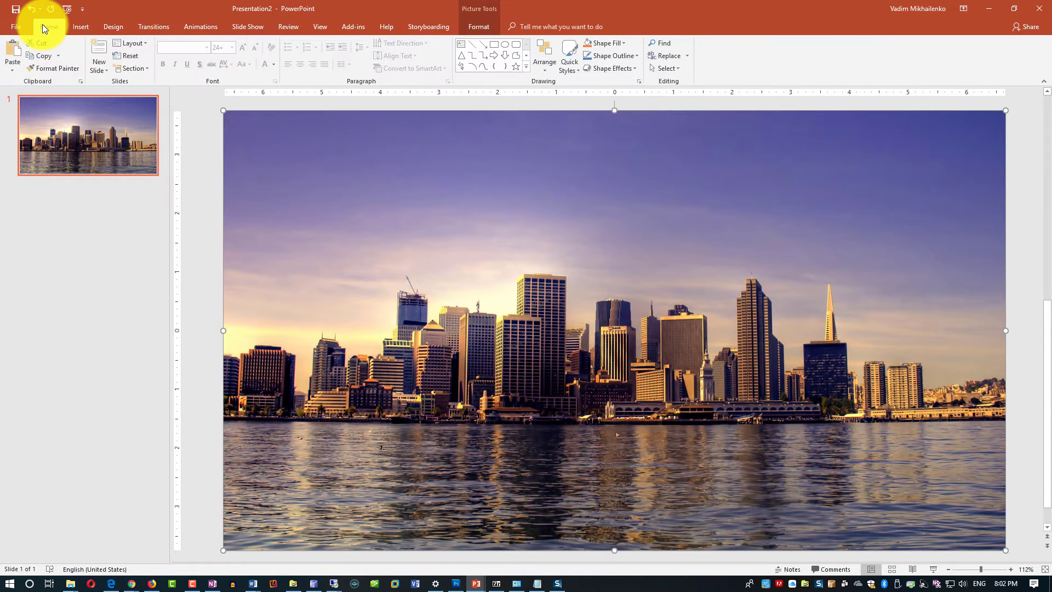
{"action": "left_click", "coordinate": [15, 58]}
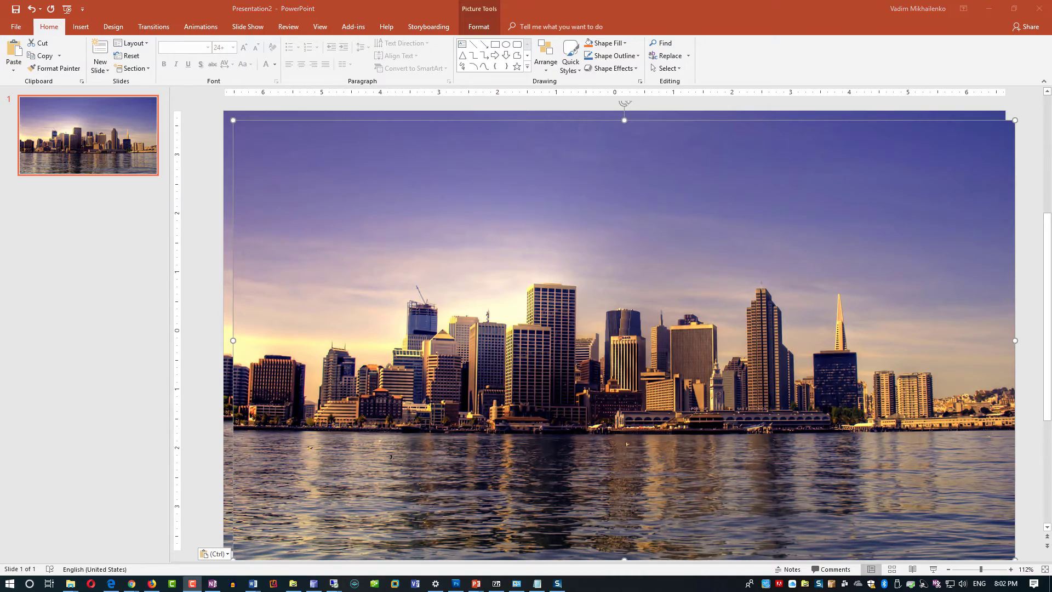
{"action": "key", "text": "Escape"}
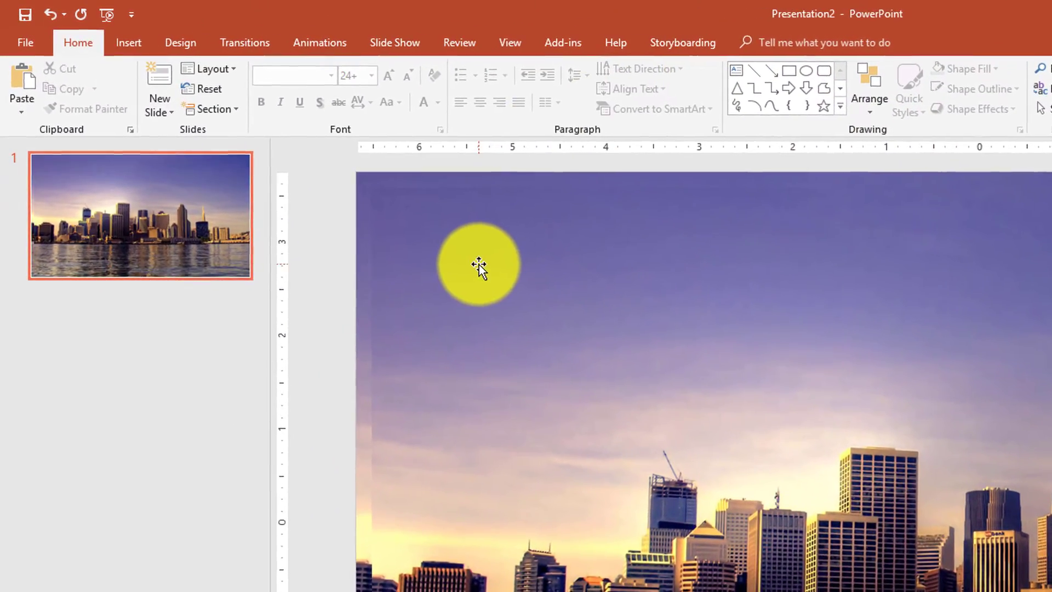
Step: Set the duplicate picture's colour saturation to 0% to make it grayscale
{"action": "left_click", "coordinate": [427, 280]}
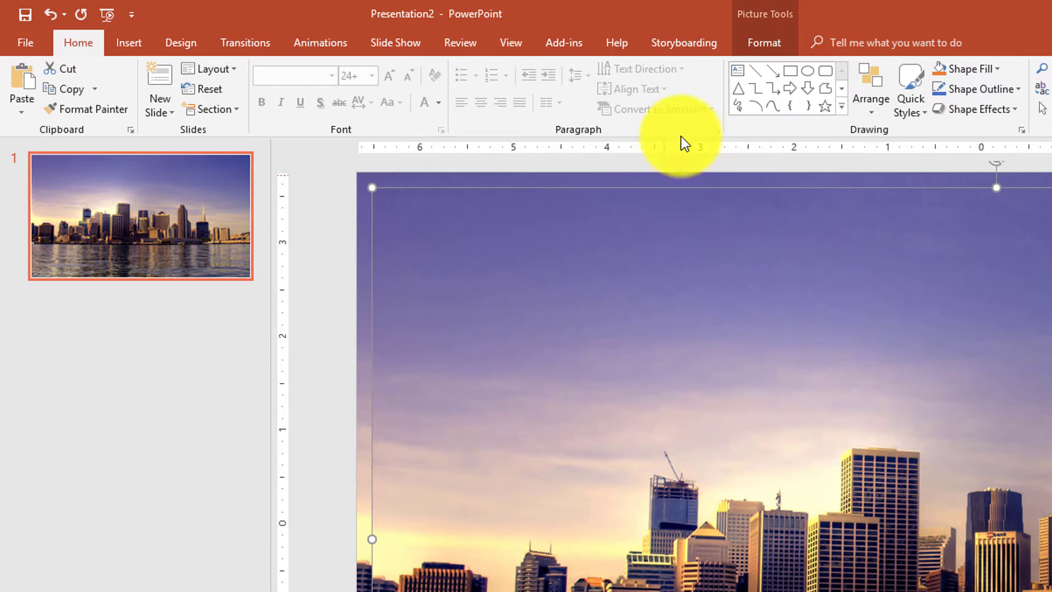
{"action": "left_click", "coordinate": [760, 16]}
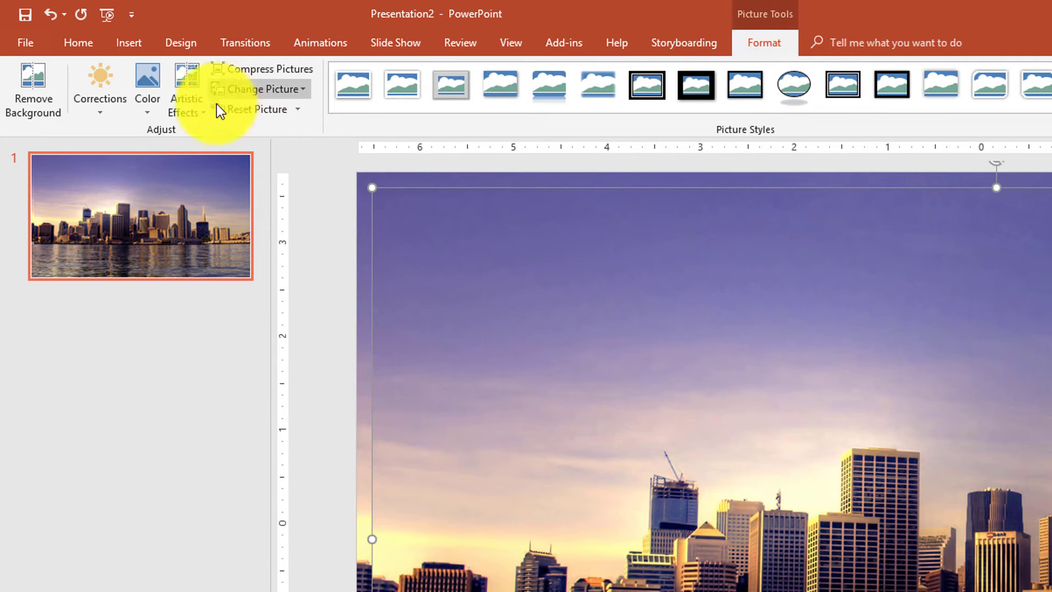
{"action": "left_click", "coordinate": [143, 117]}
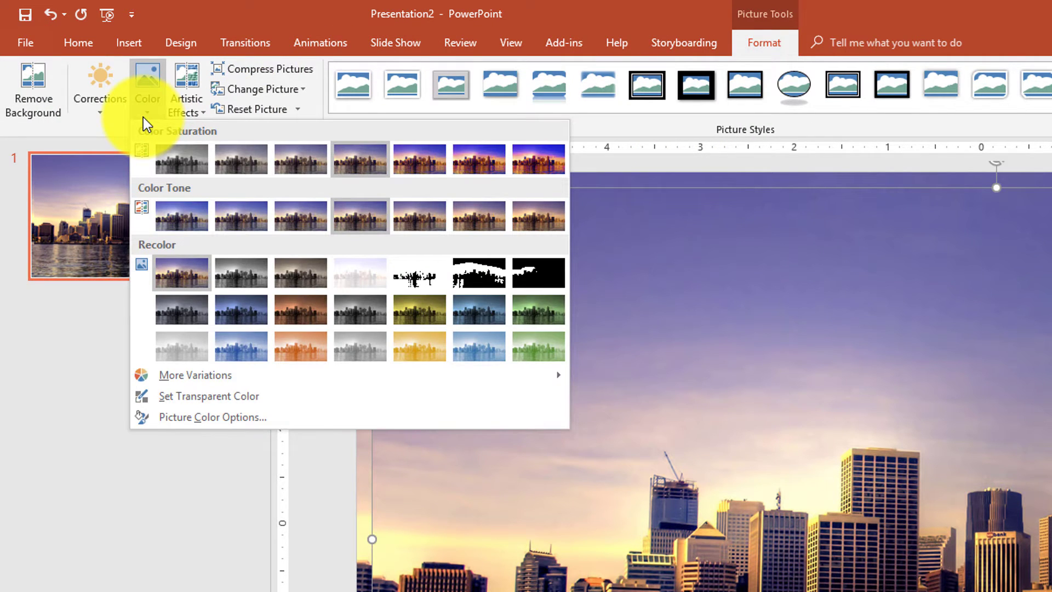
{"action": "left_click", "coordinate": [179, 170]}
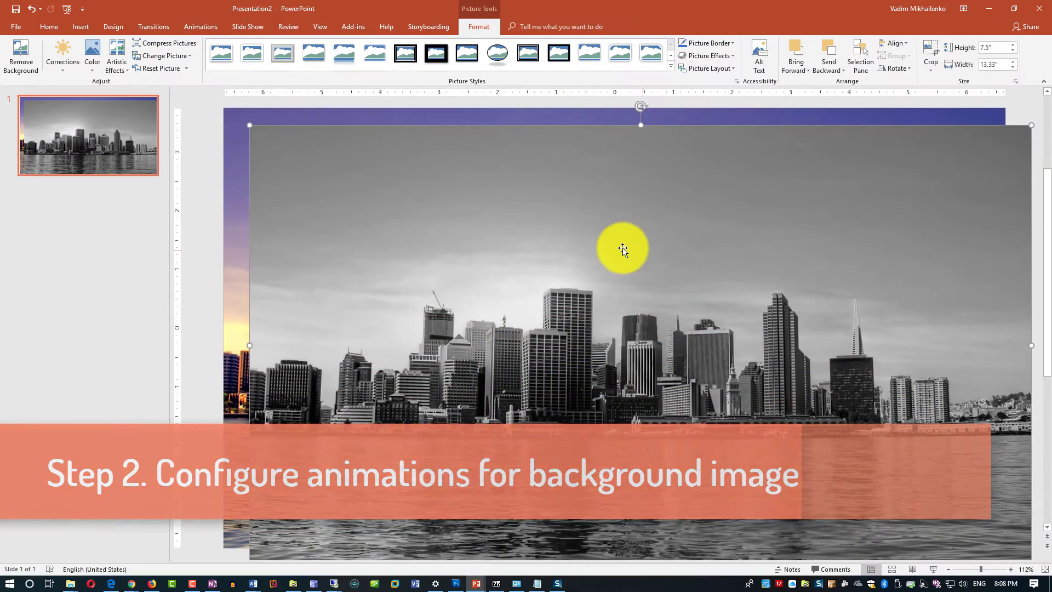
Step: Snap the grayscale picture into alignment with the slide edges
{"action": "left_click_drag", "start_coordinate": [602, 241], "coordinate": [598, 235]}
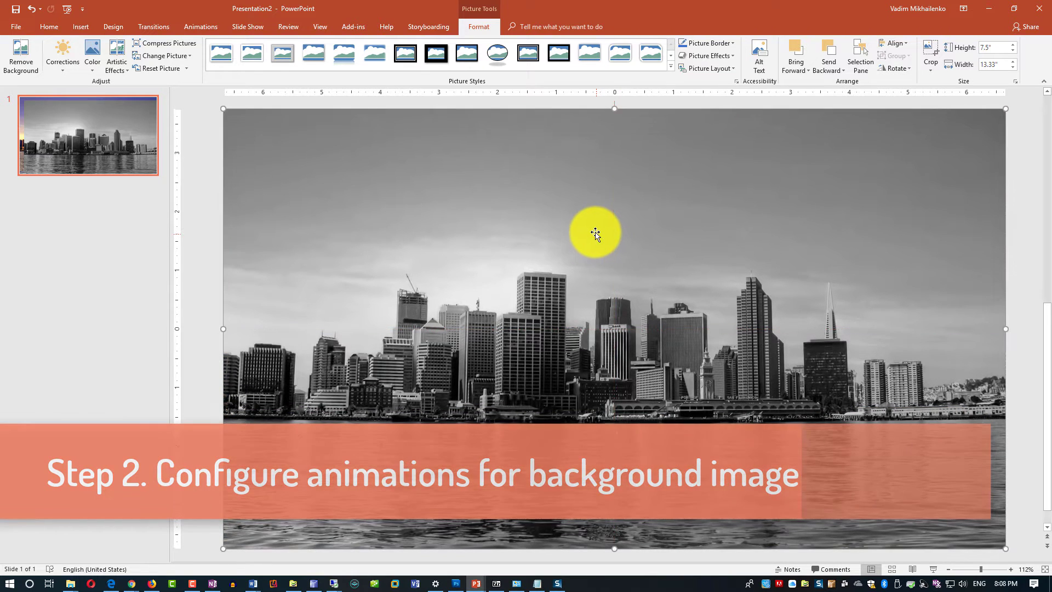
{"action": "left_click", "coordinate": [215, 28]}
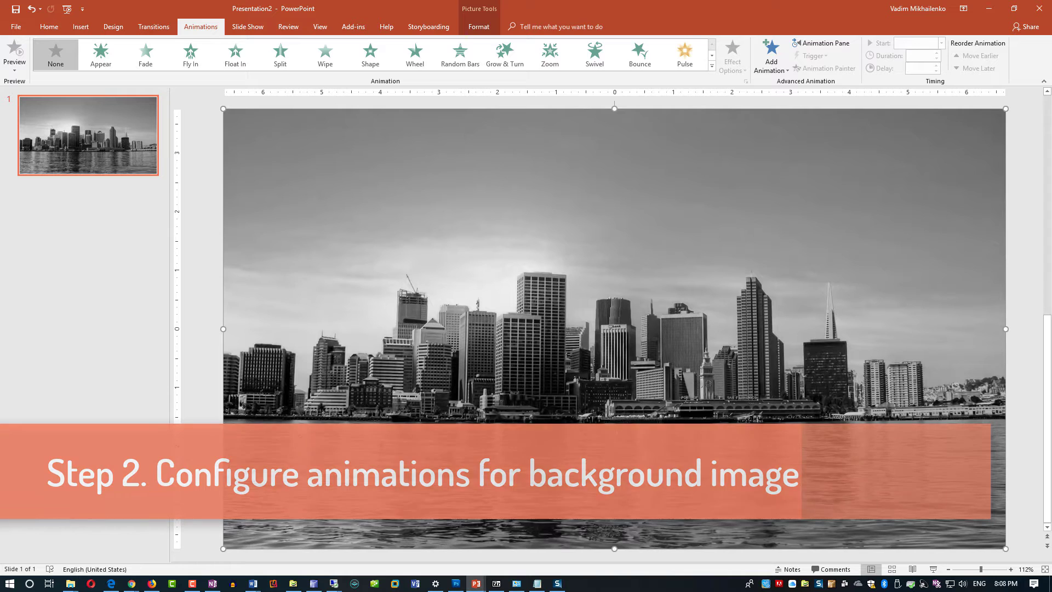
{"action": "left_click", "coordinate": [829, 309]}
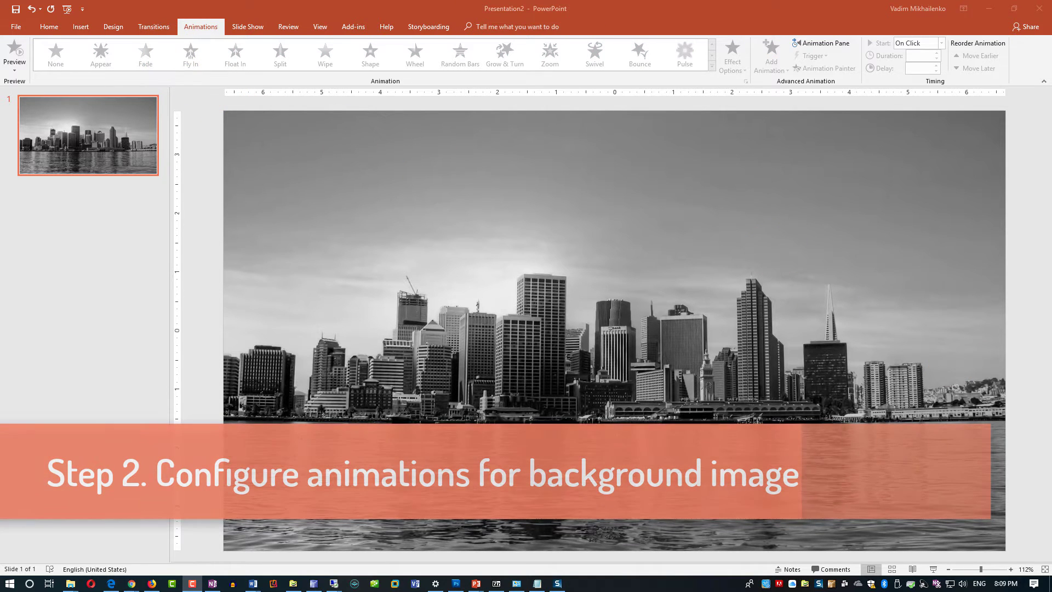
Step: Give the grayscale picture a Fade exit ending at about 6.1 seconds
{"action": "left_click", "coordinate": [338, 295]}
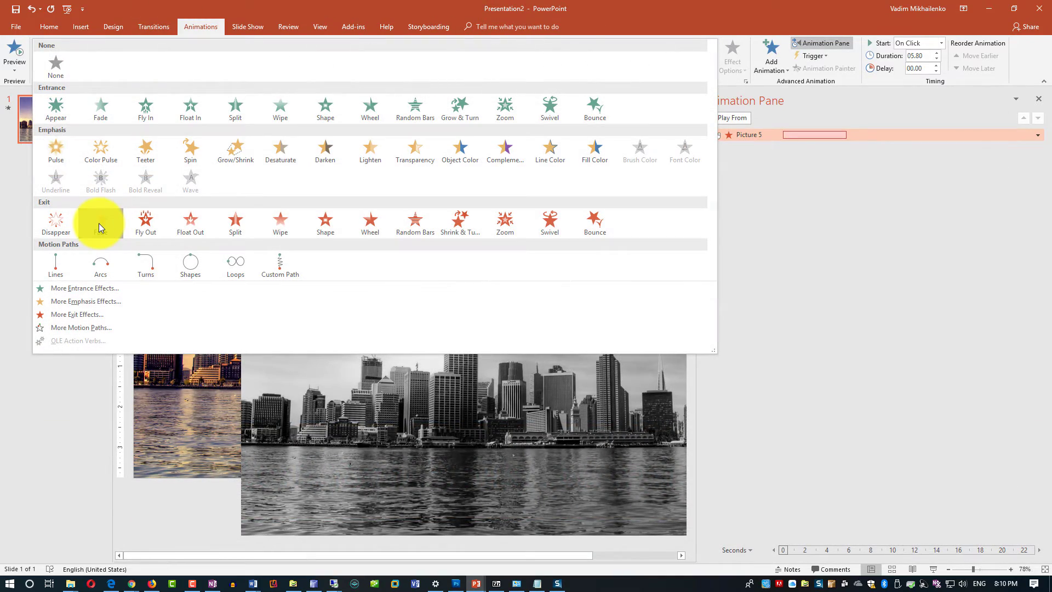
{"action": "left_click", "coordinate": [99, 223]}
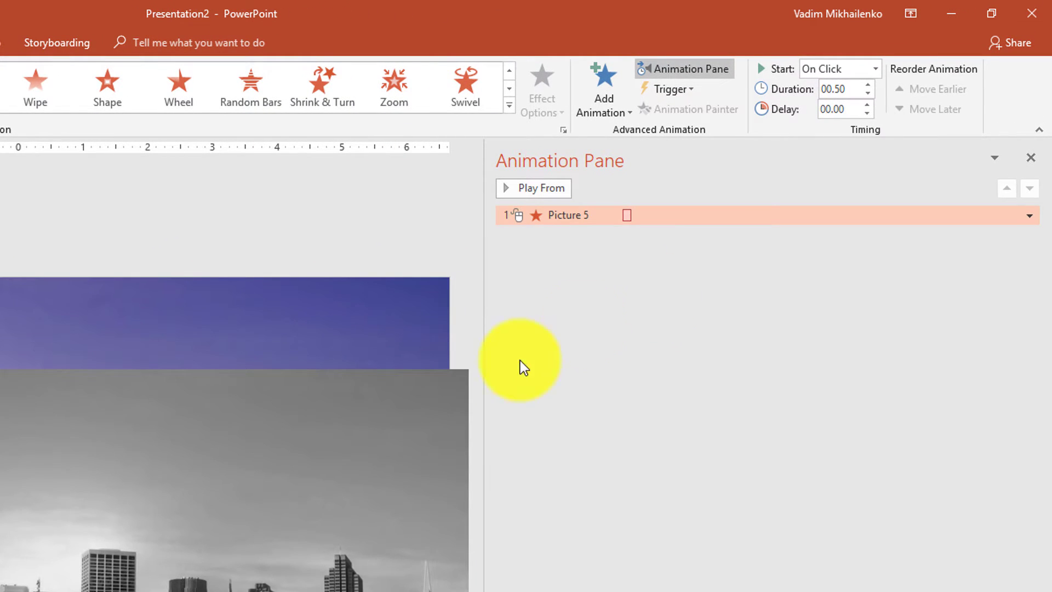
{"action": "left_click", "coordinate": [307, 444]}
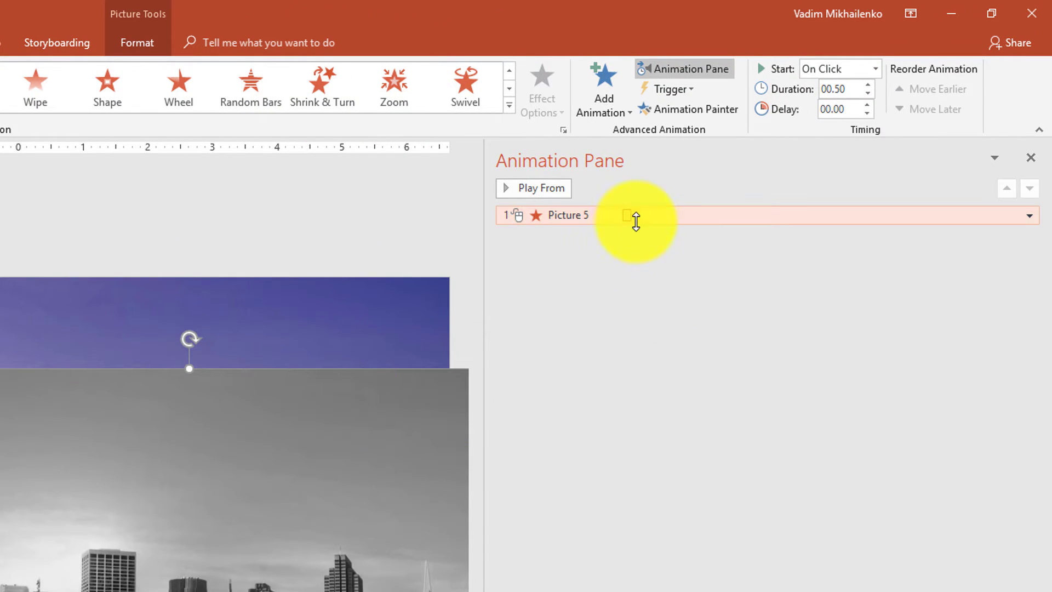
{"action": "left_click_drag", "start_coordinate": [633, 219], "coordinate": [728, 231]}
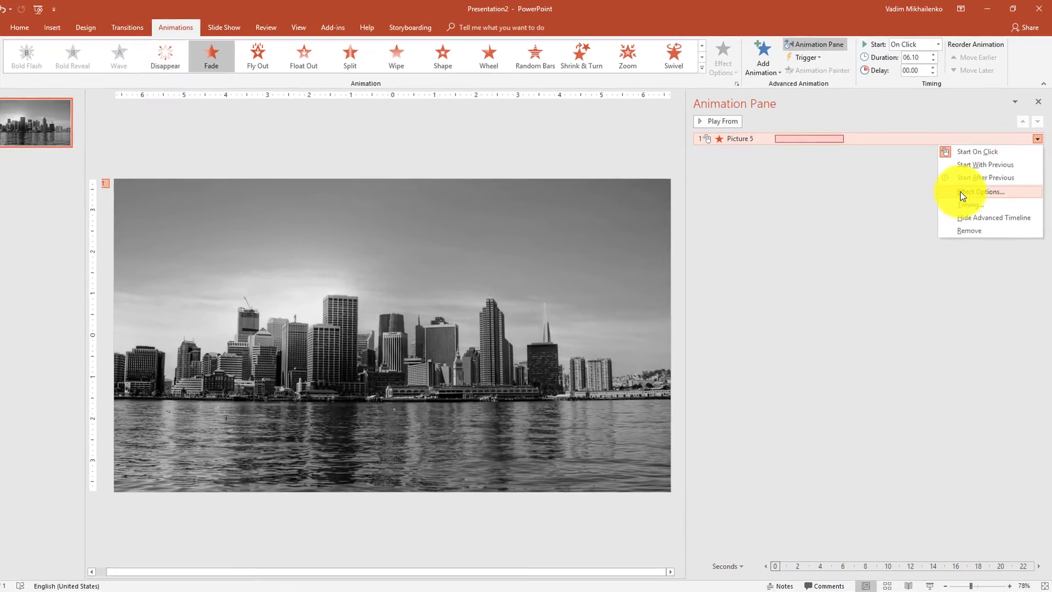
Step: Set the grayscale skyline's Fade exit duration to 3 seconds (Slow) in Effect Options
{"action": "left_click", "coordinate": [964, 186]}
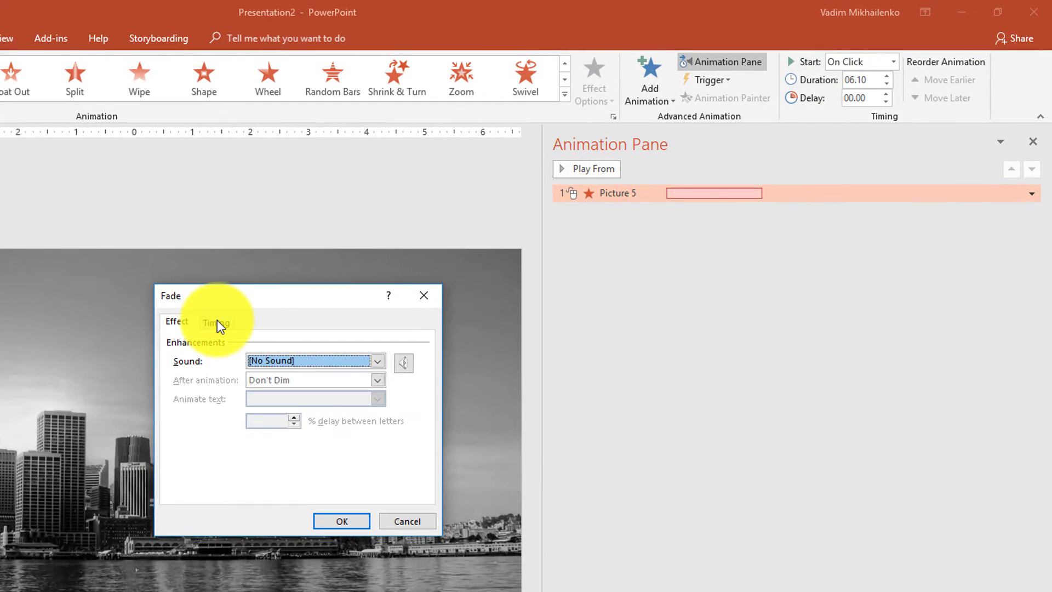
{"action": "left_click", "coordinate": [217, 323]}
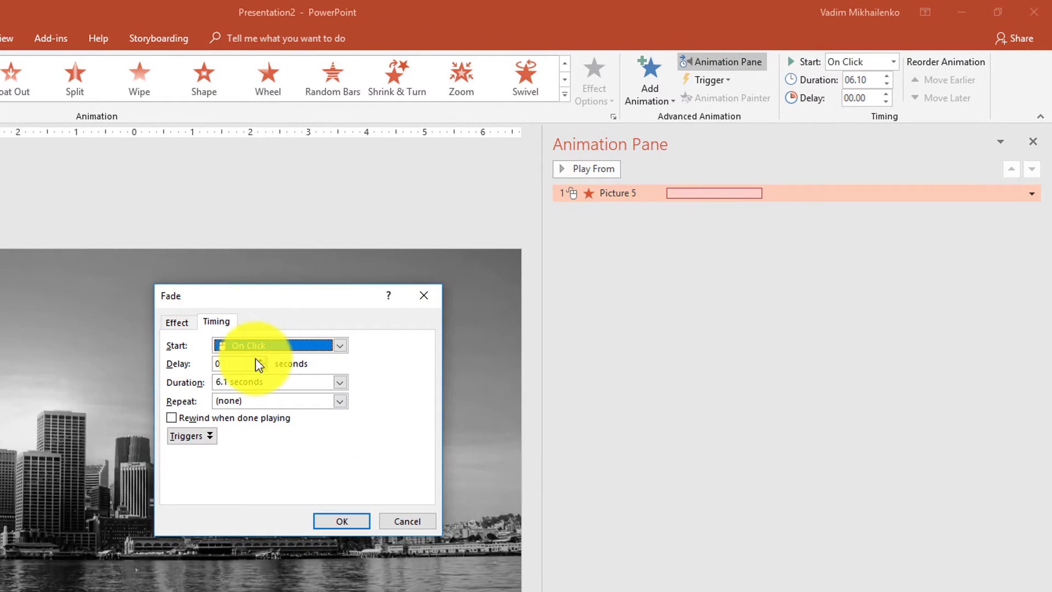
{"action": "left_click", "coordinate": [281, 381]}
{"action": "left_click", "coordinate": [339, 382]}
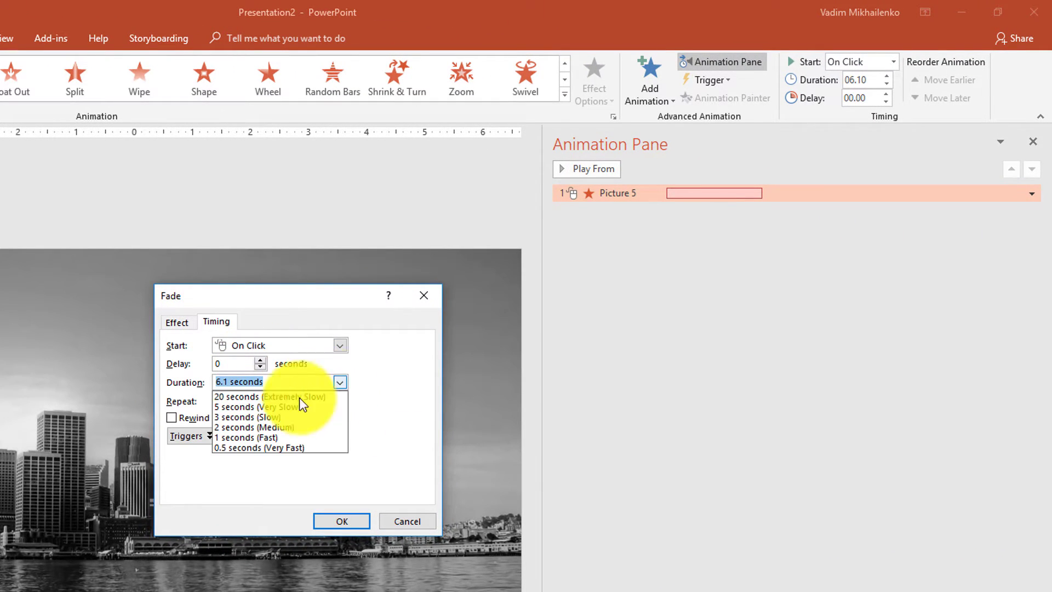
{"action": "left_click", "coordinate": [283, 416]}
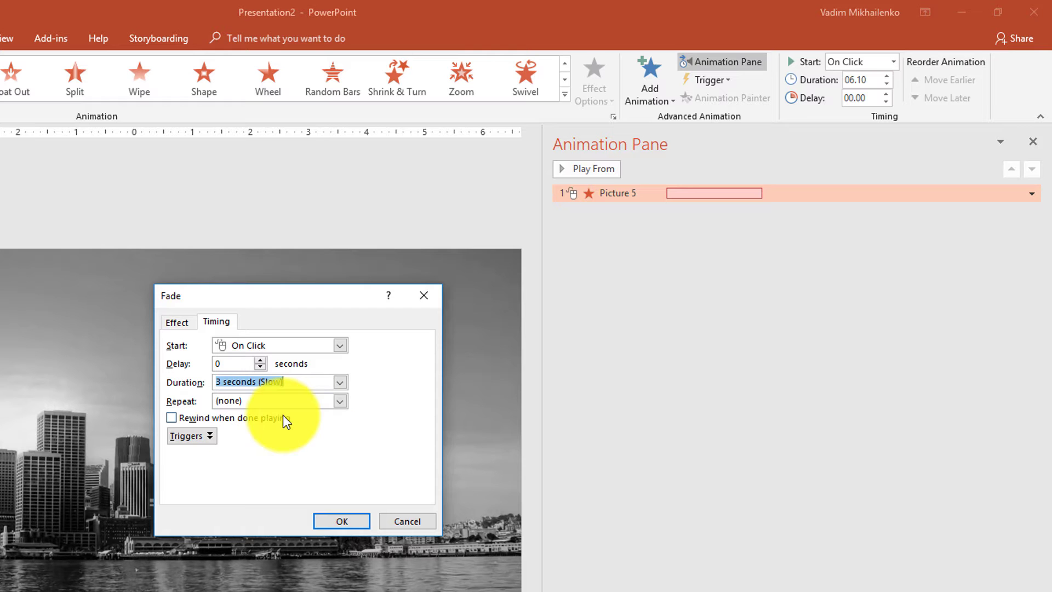
{"action": "left_click", "coordinate": [330, 521]}
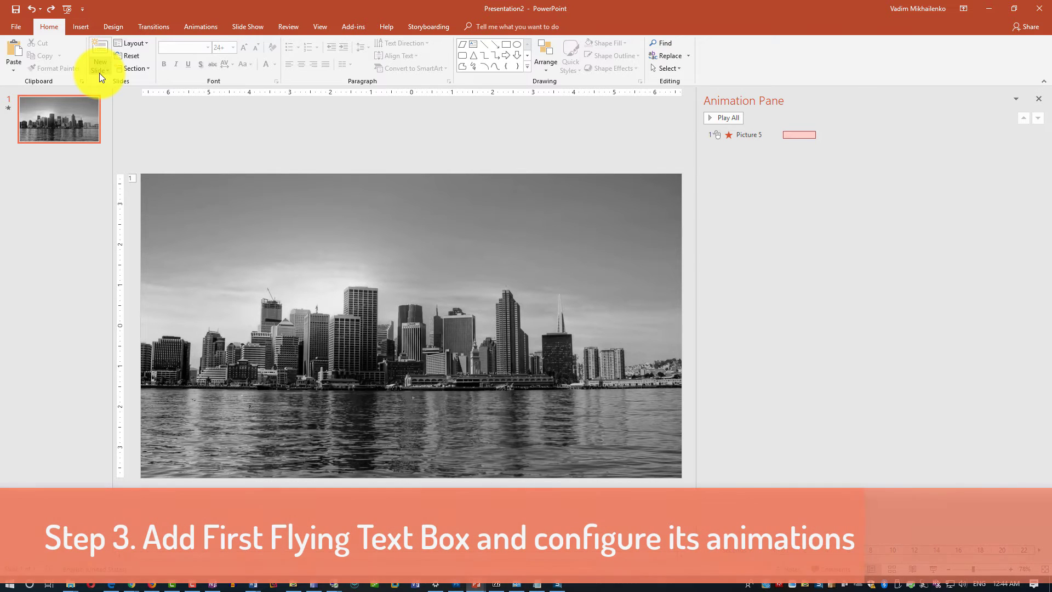
Step: Draw a blue parallelogram banner across the lower left of the slide
{"action": "left_click", "coordinate": [77, 25]}
{"action": "left_click", "coordinate": [186, 71]}
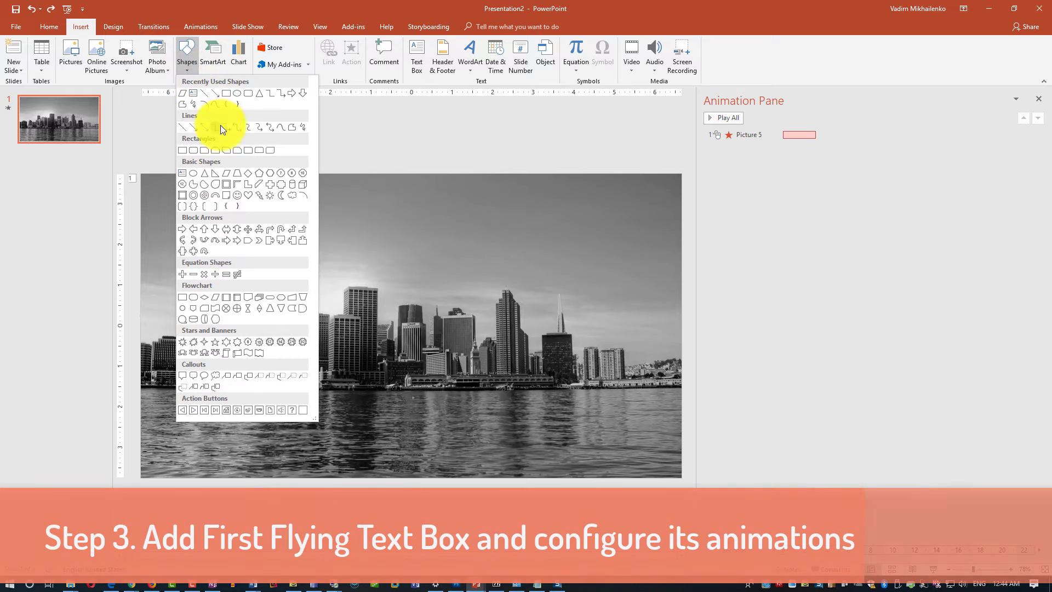
{"action": "left_click", "coordinate": [227, 171]}
{"action": "mouse_move", "coordinate": [131, 405]}
{"action": "left_mouse_down"}
{"action": "mouse_move", "coordinate": [441, 465]}
{"action": "mouse_move", "coordinate": [557, 459]}
{"action": "left_mouse_up"}
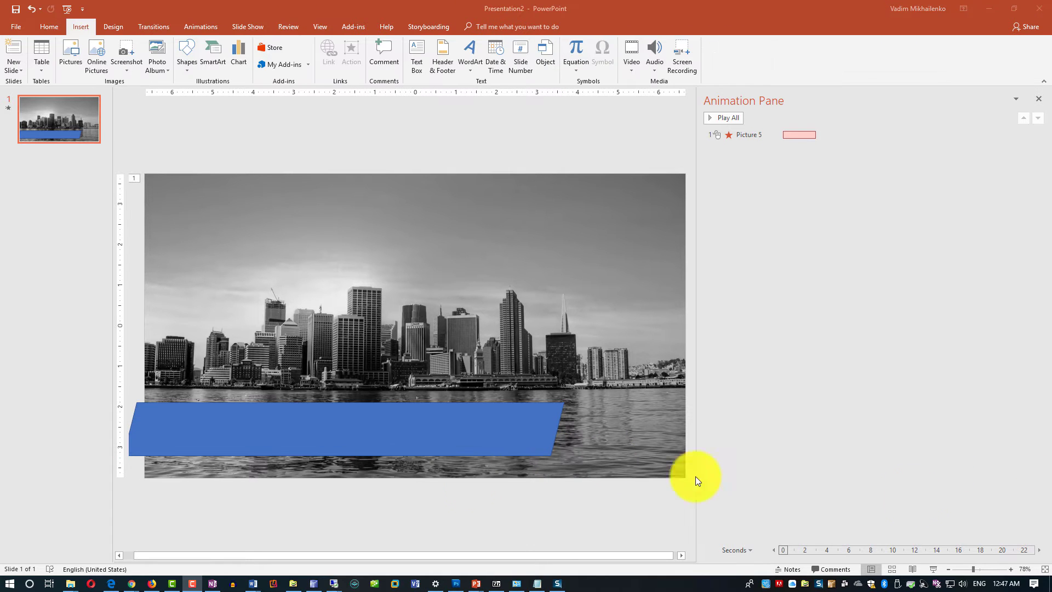
Step: Type 'PowerPoint Cover Page Animation' in the banner and enlarge it to 40 pt
{"action": "left_click", "coordinate": [343, 428]}
{"action": "left_click", "coordinate": [348, 431]}
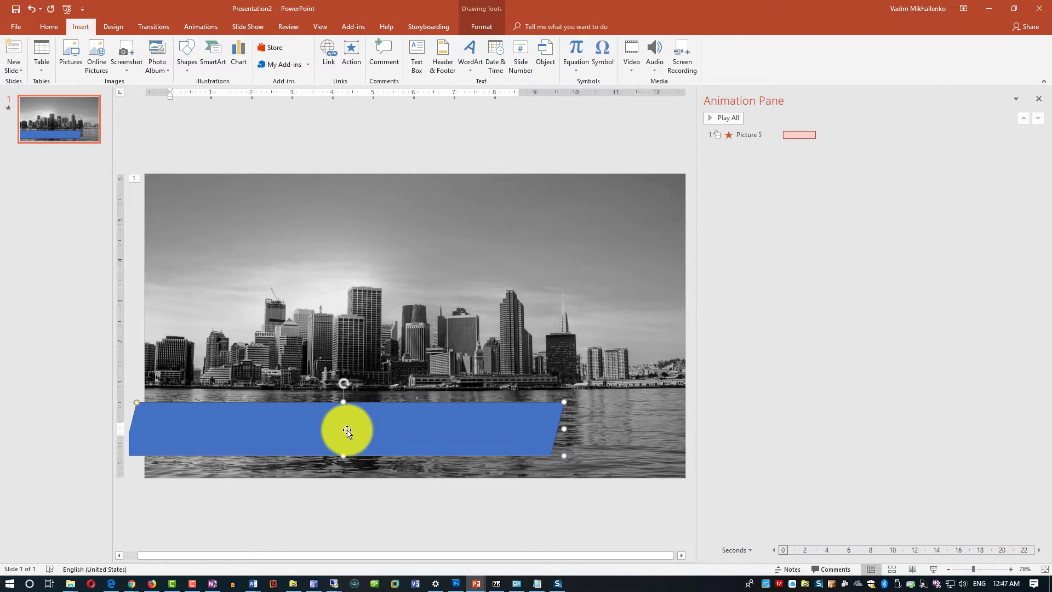
{"action": "type", "text": "PowerPoint Cover Page Animation"}
{"action": "left_click_drag", "start_coordinate": [414, 428], "coordinate": [274, 433]}
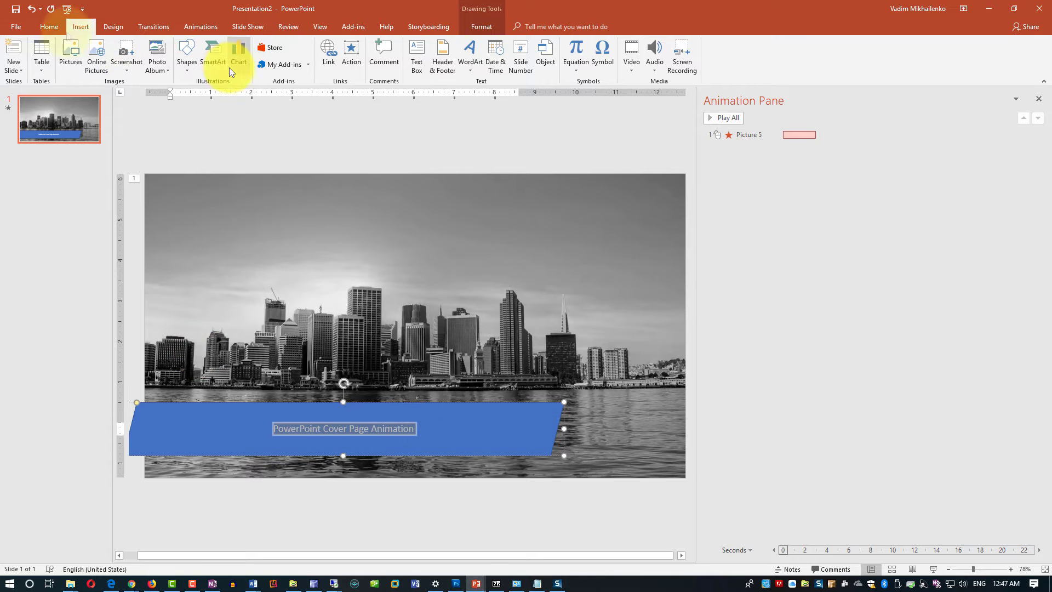
{"action": "left_click", "coordinate": [48, 26]}
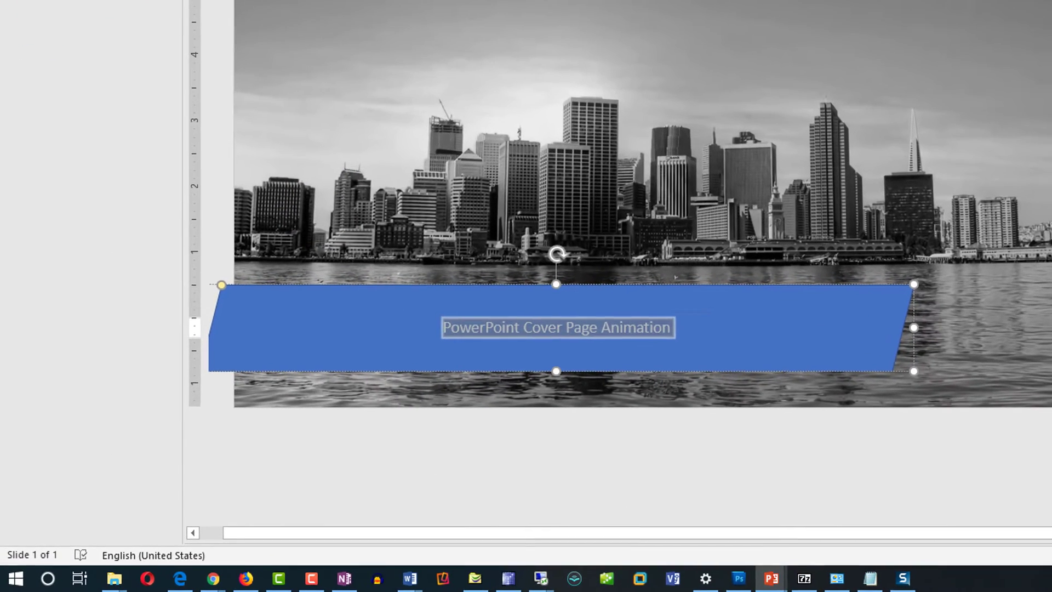
{"action": "key", "text": "ctrl+bracketright"}
{"action": "key", "text": "ctrl+bracketright"}
{"action": "key", "text": "ctrl+bracketright"}
{"action": "key", "text": "ctrl+bracketright"}
{"action": "key", "text": "ctrl+bracketright"}
{"action": "key", "text": "ctrl+bracketright"}
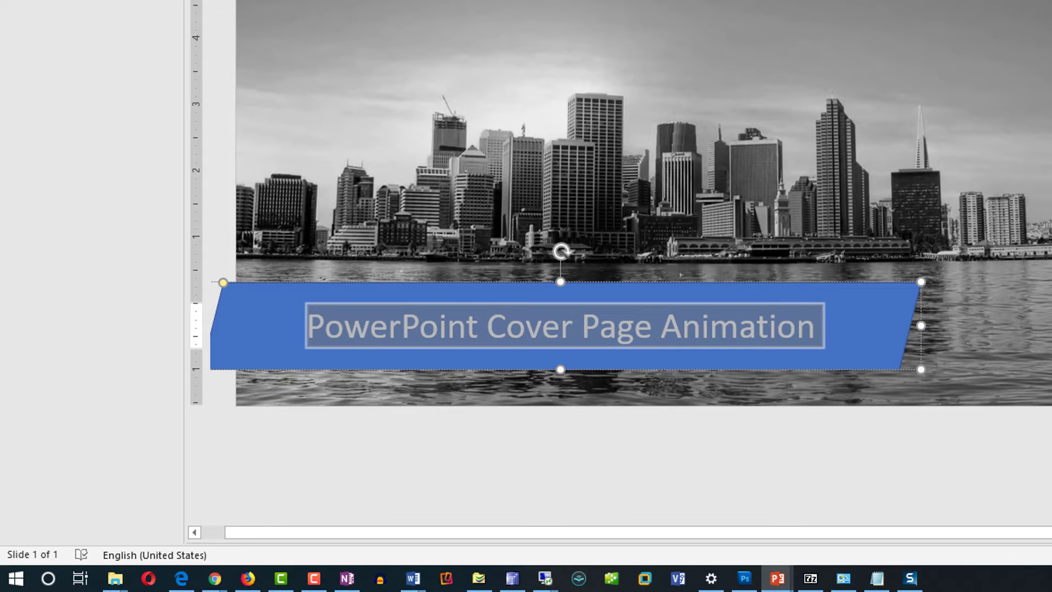
{"action": "left_click", "coordinate": [899, 334]}
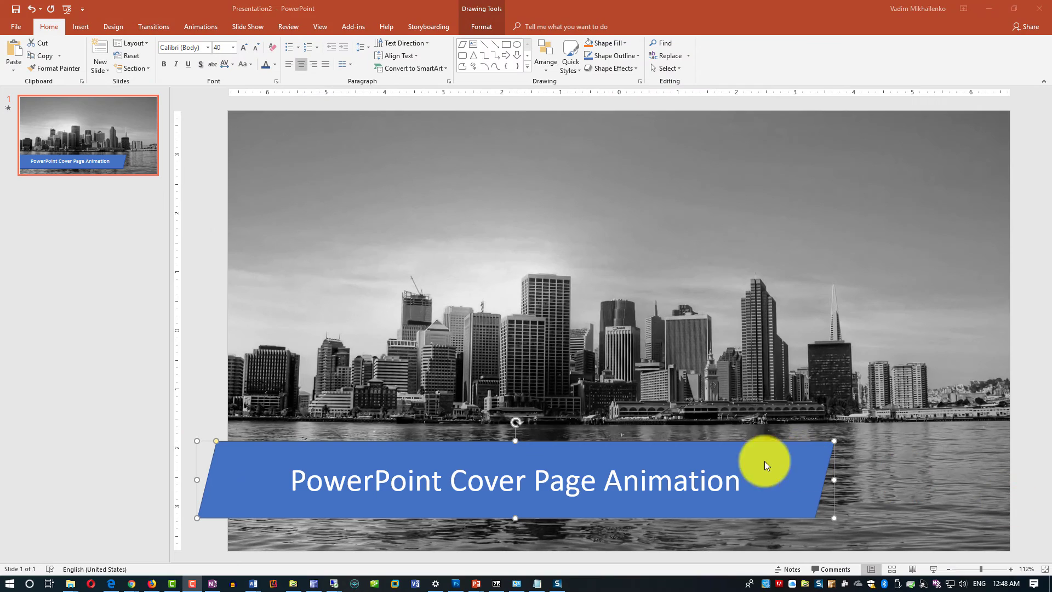
Step: Give the title banner a solid dark navy fill via Format Shape
{"action": "right_click", "coordinate": [604, 371]}
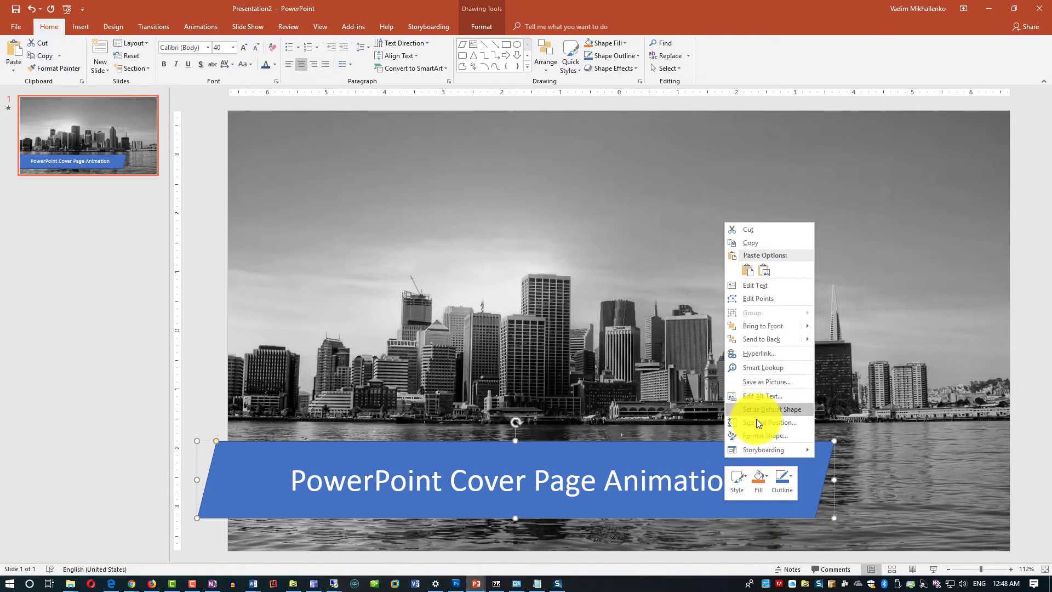
{"action": "left_click", "coordinate": [762, 434]}
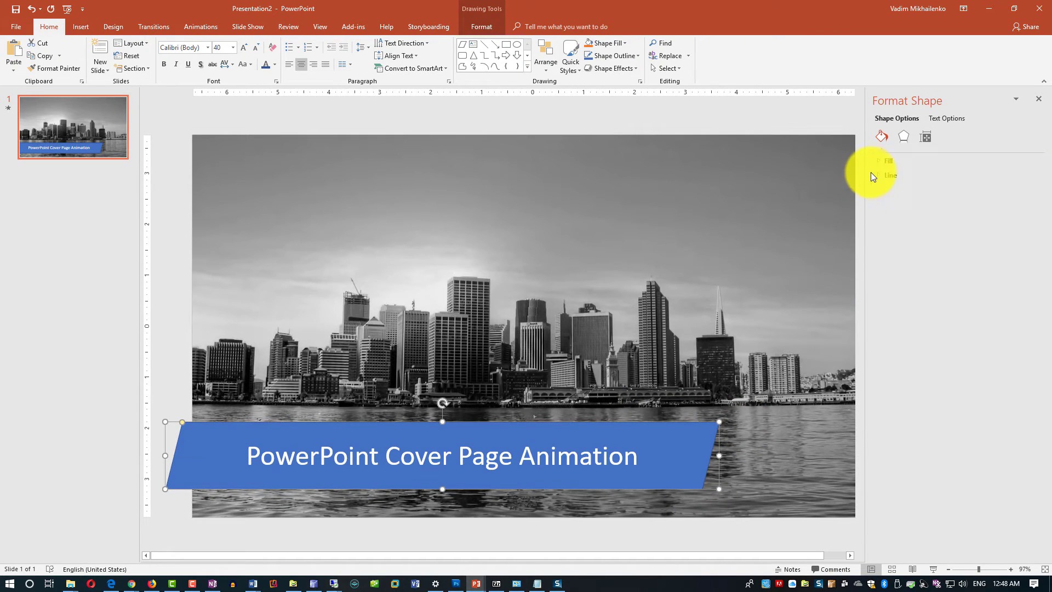
{"action": "left_click", "coordinate": [880, 161]}
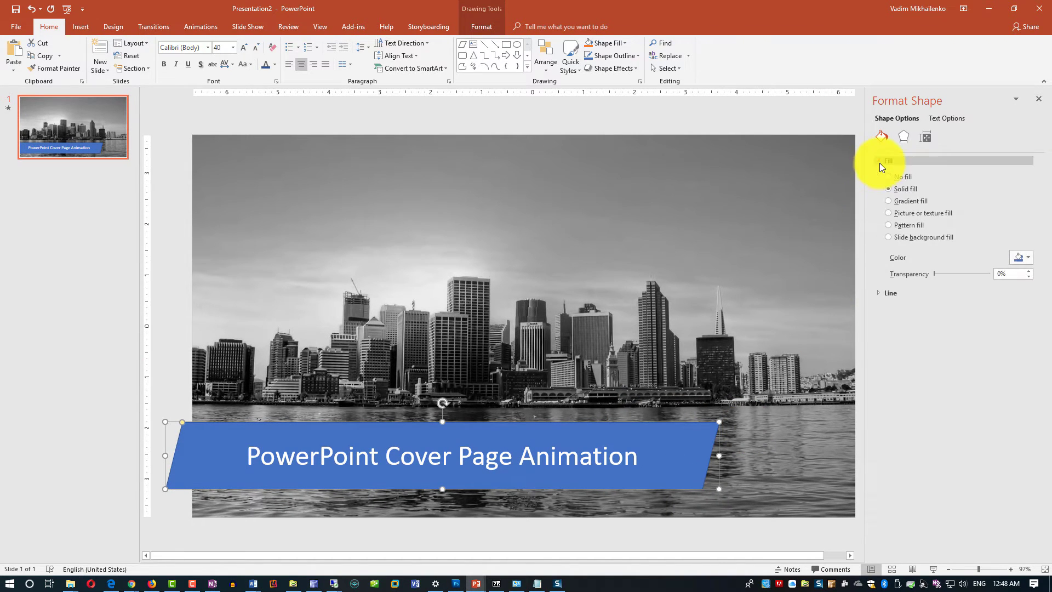
{"action": "left_click", "coordinate": [1029, 258]}
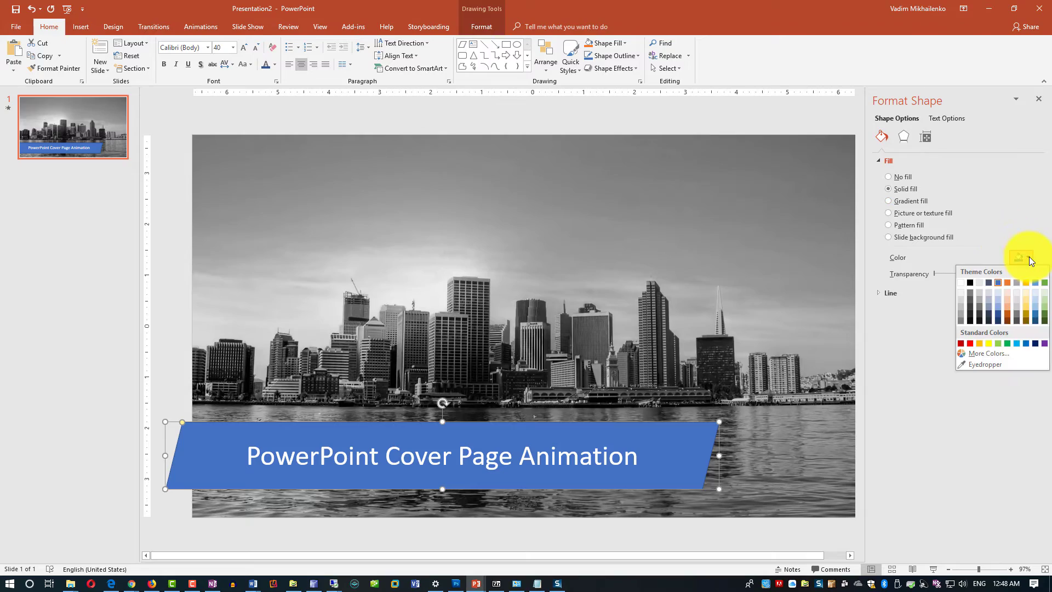
{"action": "left_click", "coordinate": [998, 319]}
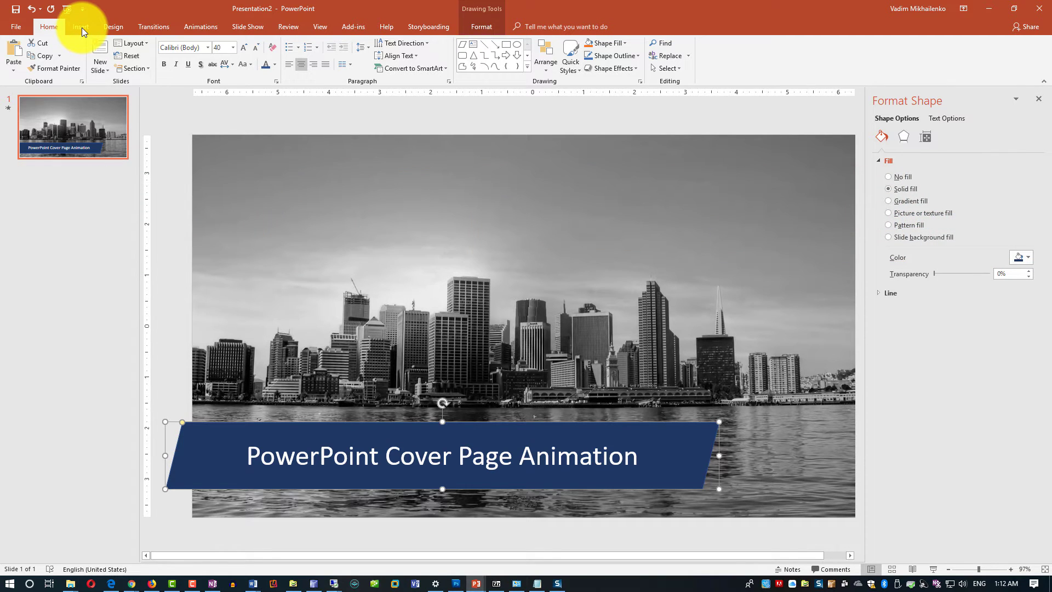
{"action": "left_click", "coordinate": [81, 27]}
Step: Draw a thin parallelogram bar under the title banner with text 'Building Engaging Presentations'
{"action": "left_click", "coordinate": [190, 71]}
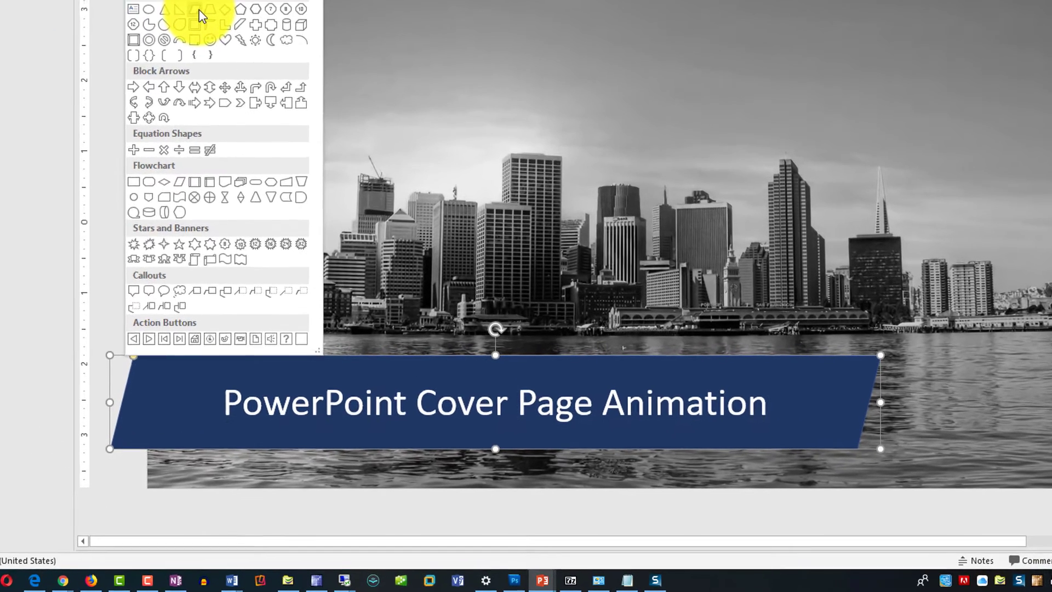
{"action": "left_click", "coordinate": [226, 173]}
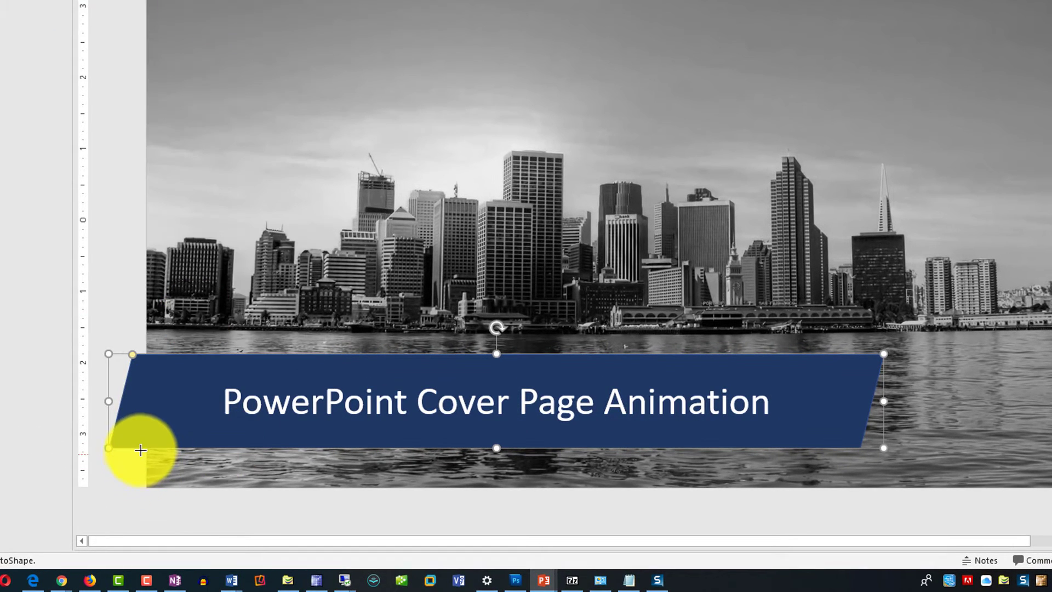
{"action": "left_click_drag", "start_coordinate": [141, 449], "coordinate": [813, 477]}
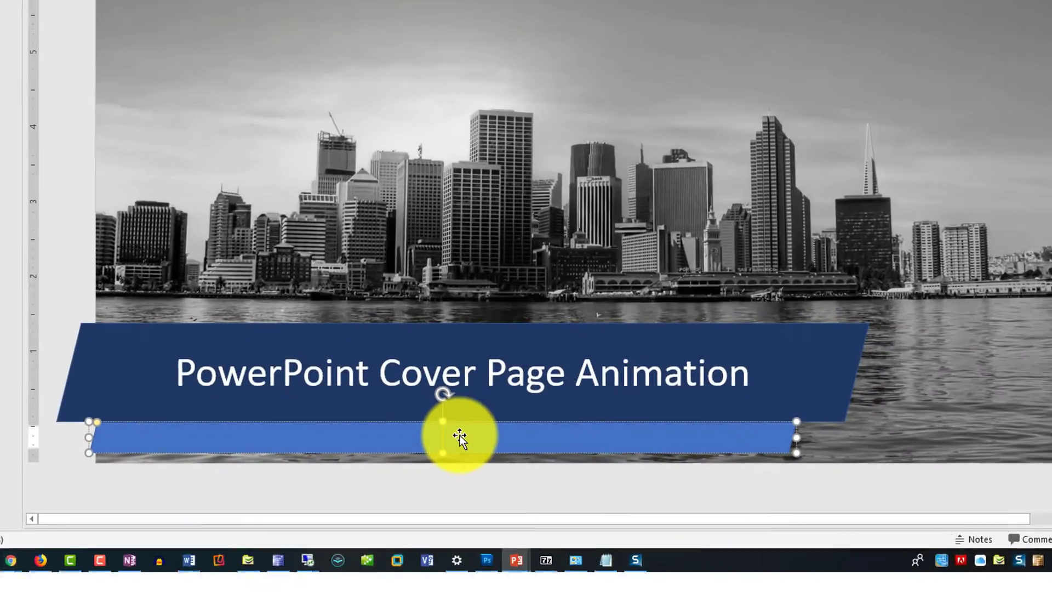
{"action": "type", "text": "Building Eng"}
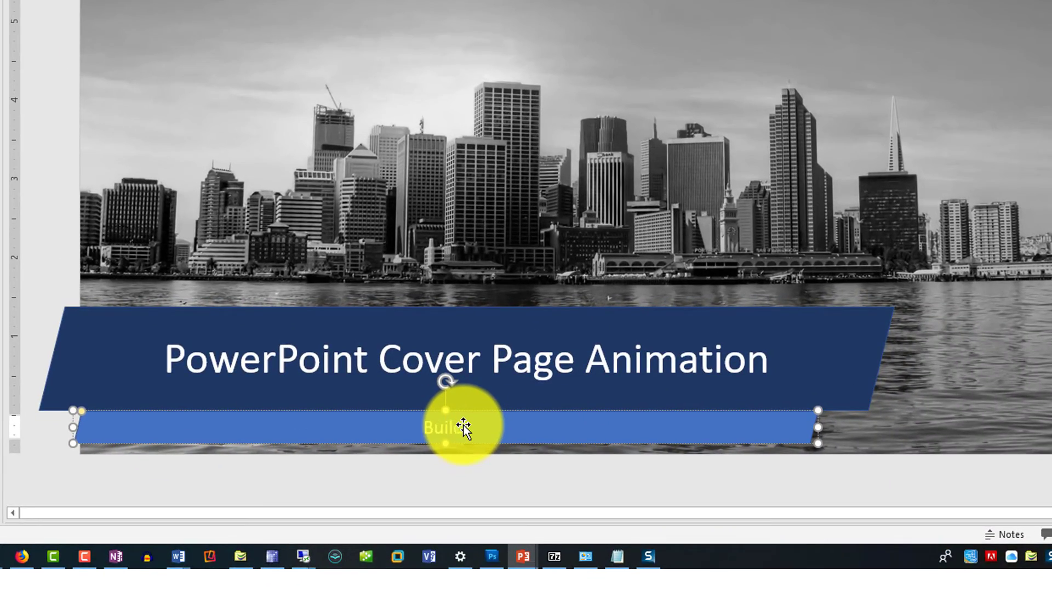
{"action": "type", "text": "aging Presentations"}
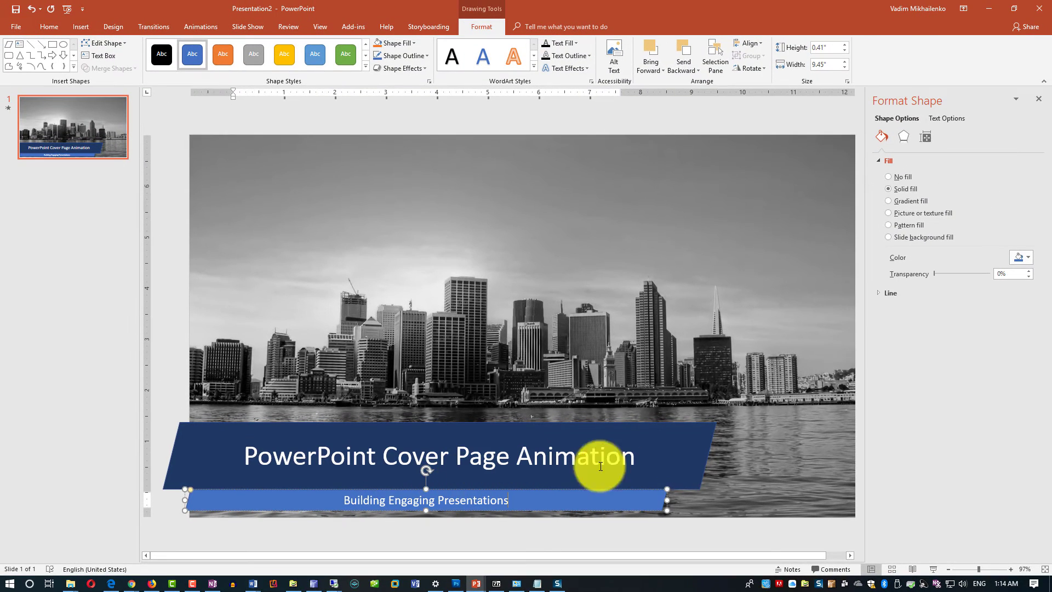
Step: Fill the subtitle bar with yellow
{"action": "left_click", "coordinate": [1028, 260]}
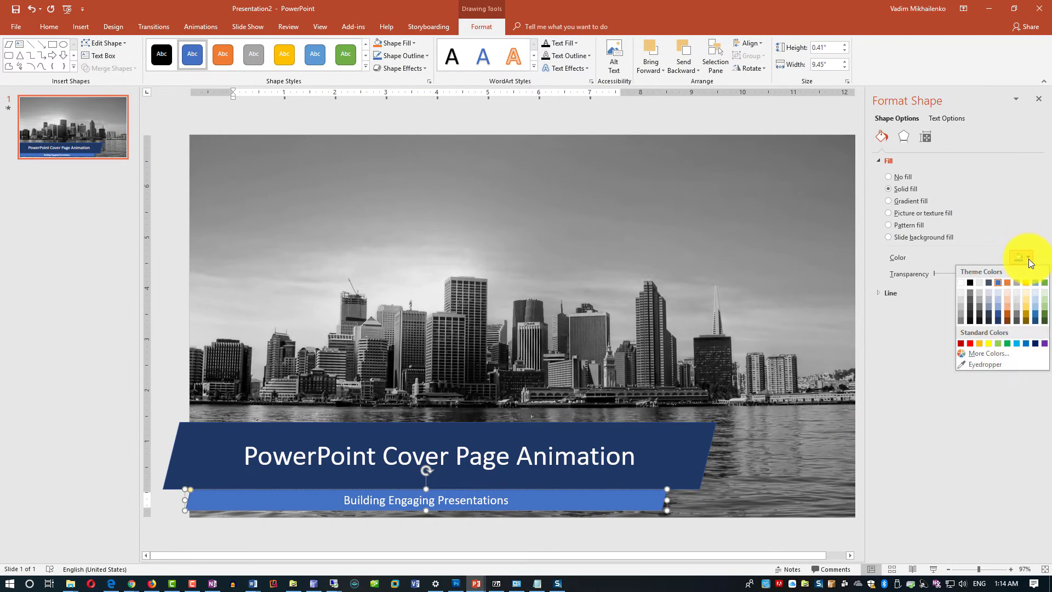
{"action": "left_click", "coordinate": [988, 343]}
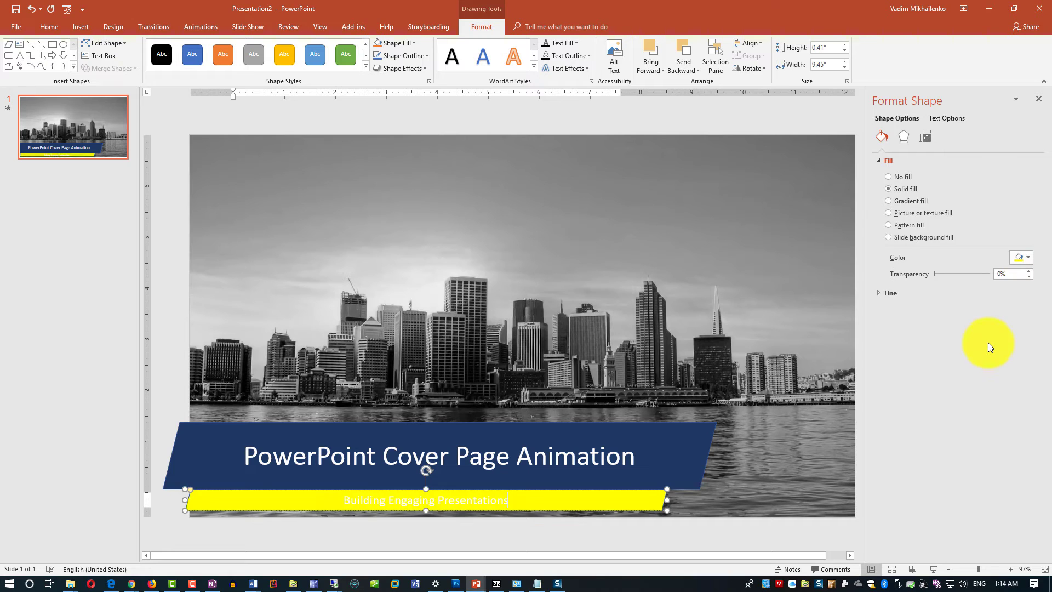
{"action": "left_click", "coordinate": [1030, 257]}
{"action": "left_click", "coordinate": [1023, 301]}
{"action": "left_click", "coordinate": [1029, 259]}
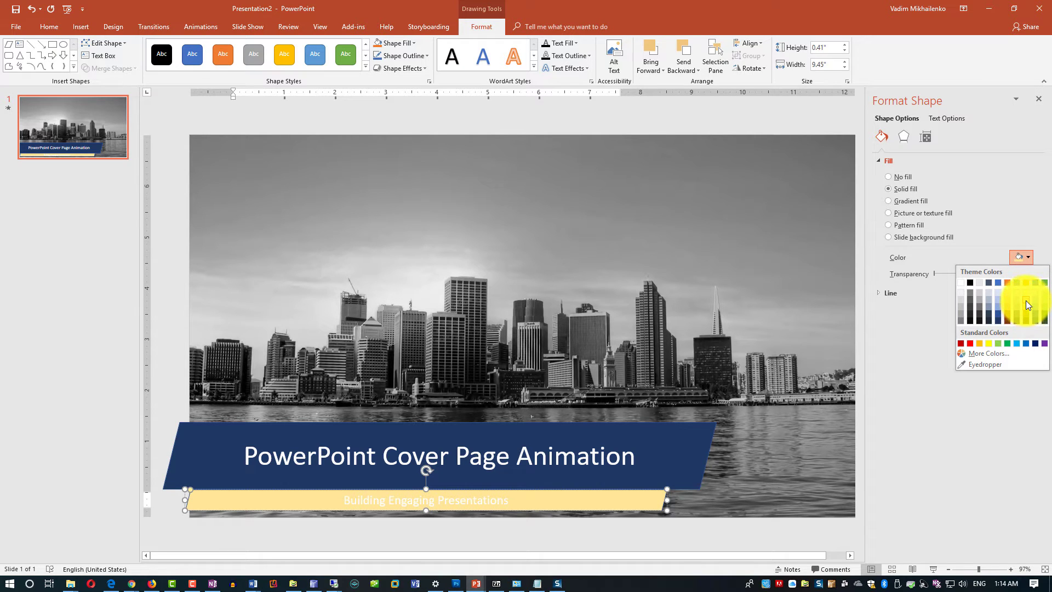
{"action": "left_click", "coordinate": [988, 343]}
Step: Make the subtitle text dark and the bar pale gold
{"action": "key", "text": "ctrl+a"}
{"action": "left_click", "coordinate": [49, 26]}
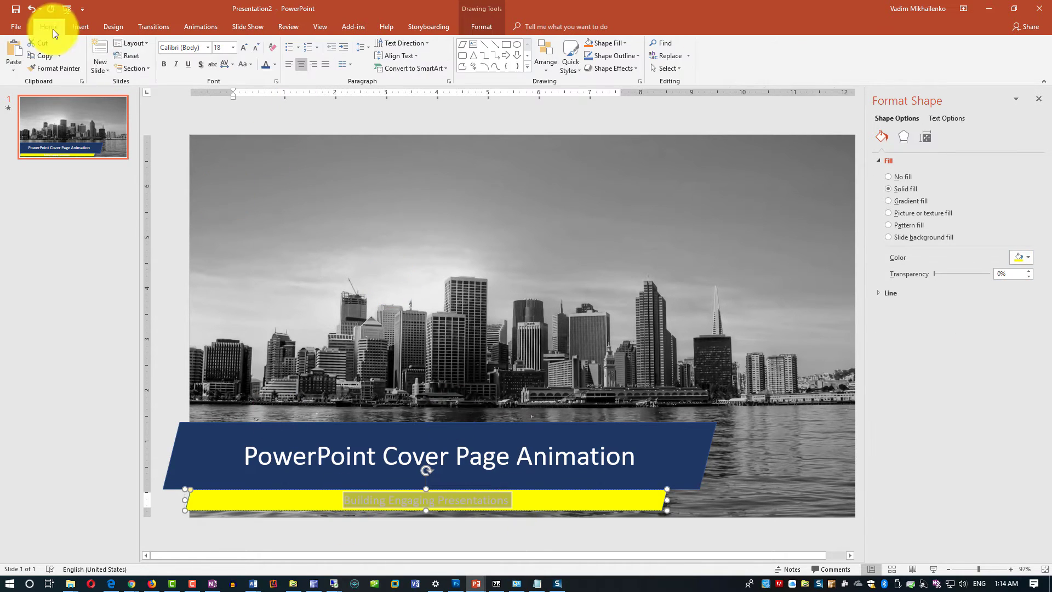
{"action": "left_click", "coordinate": [275, 64]}
{"action": "left_click", "coordinate": [268, 93]}
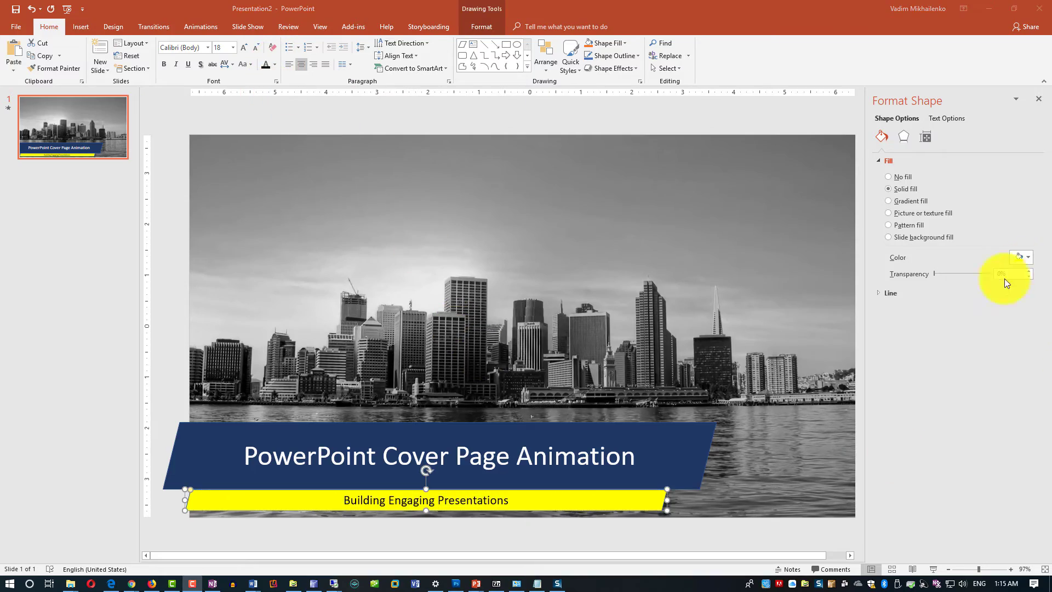
{"action": "left_click", "coordinate": [1021, 257]}
{"action": "left_click", "coordinate": [1031, 273]}
Step: Replace the subtitle text with 'Thanks for Watching'
{"action": "left_click_drag", "start_coordinate": [439, 500], "coordinate": [508, 503]}
{"action": "left_click_drag", "start_coordinate": [617, 459], "coordinate": [392, 455]}
{"action": "type", "text": "Thanks for Watcdh"}
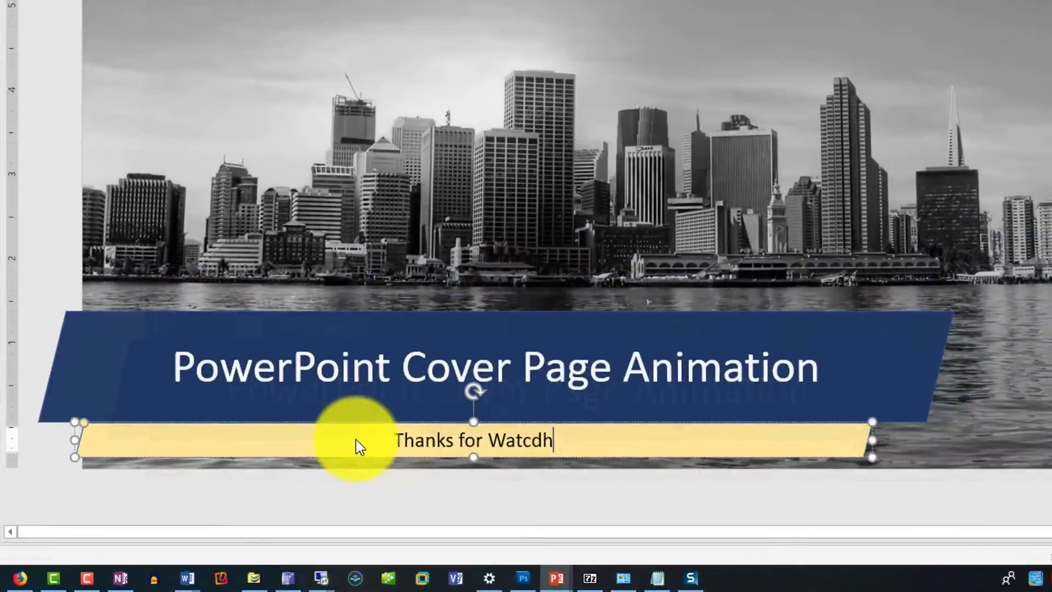
{"action": "key", "text": "BackSpace"}
{"action": "key", "text": "BackSpace"}
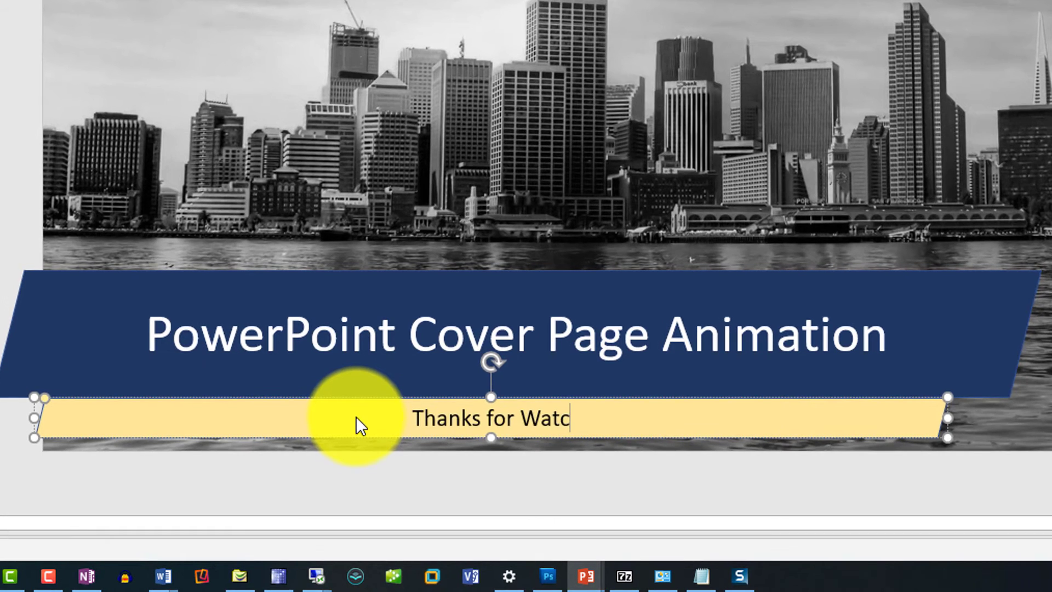
{"action": "type", "text": "hing"}
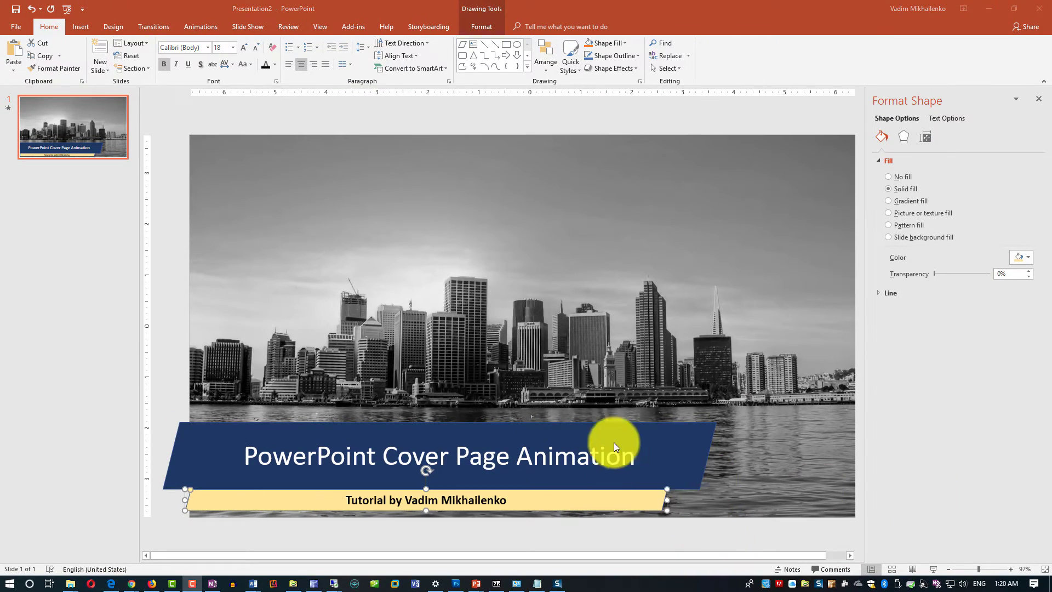
{"action": "left_click", "coordinate": [613, 445]}
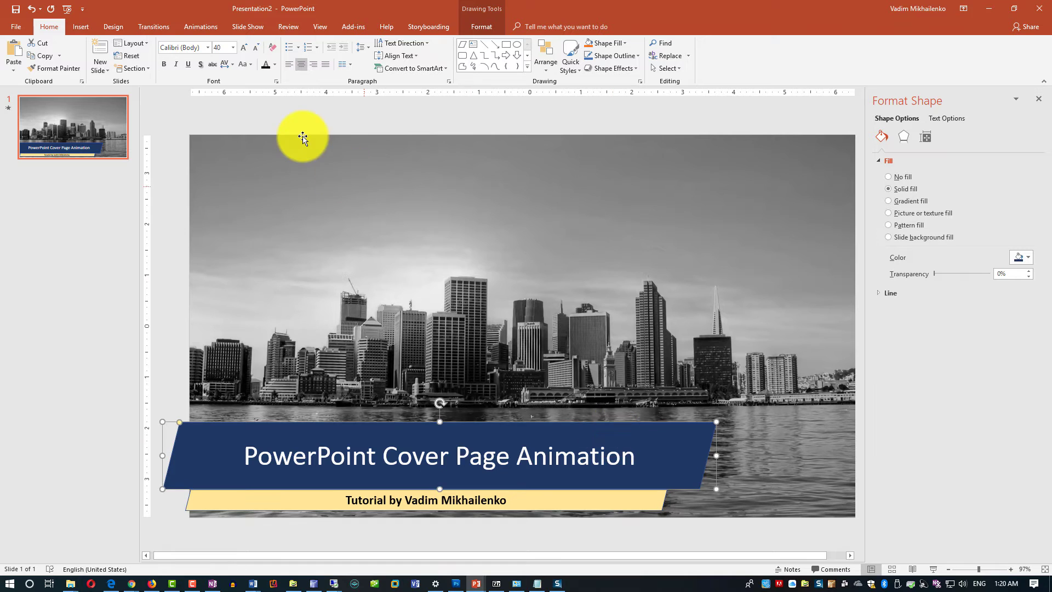
Step: Give the title banner a Fly In entrance and move it ahead of Picture 5
{"action": "left_click", "coordinate": [197, 27]}
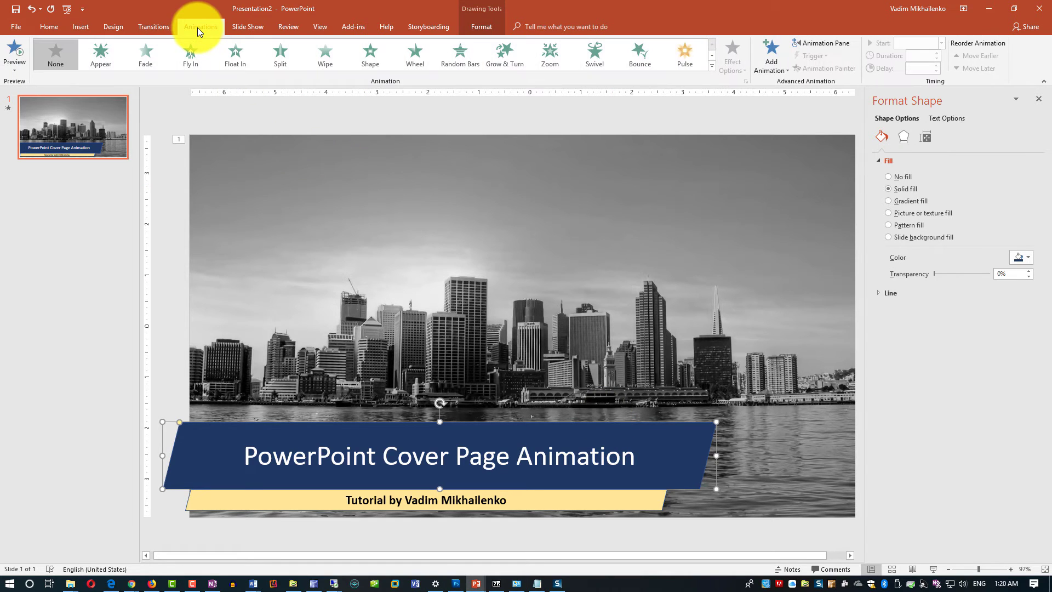
{"action": "left_click", "coordinate": [187, 54]}
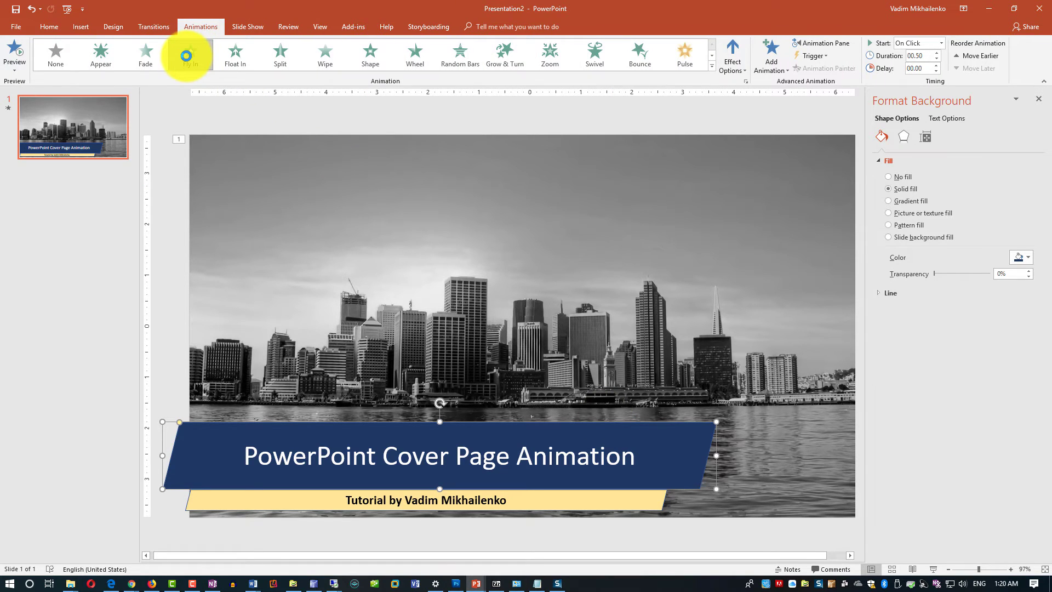
{"action": "left_click", "coordinate": [187, 56]}
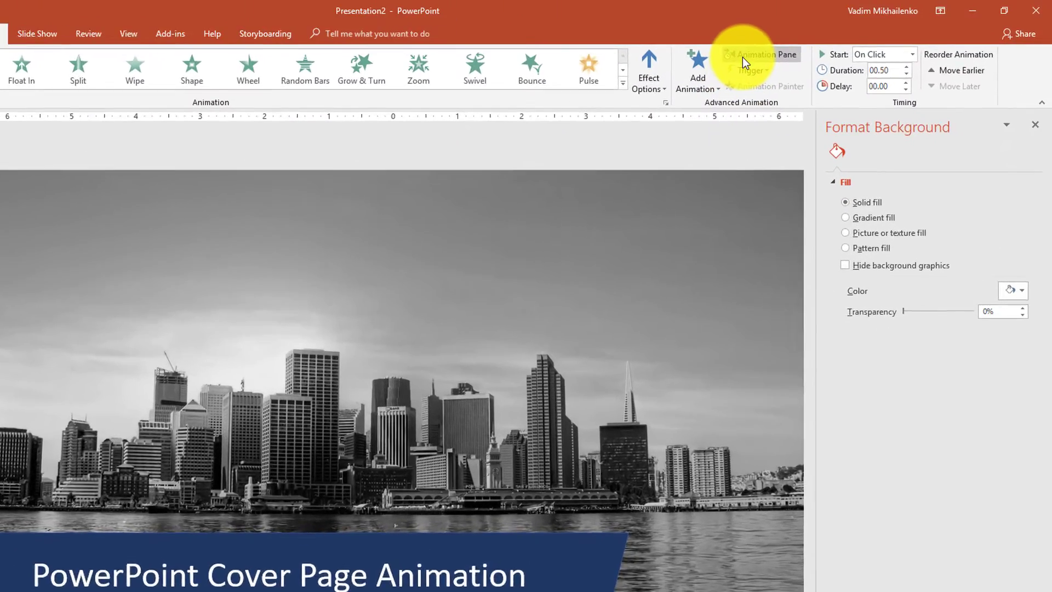
{"action": "left_click", "coordinate": [821, 43]}
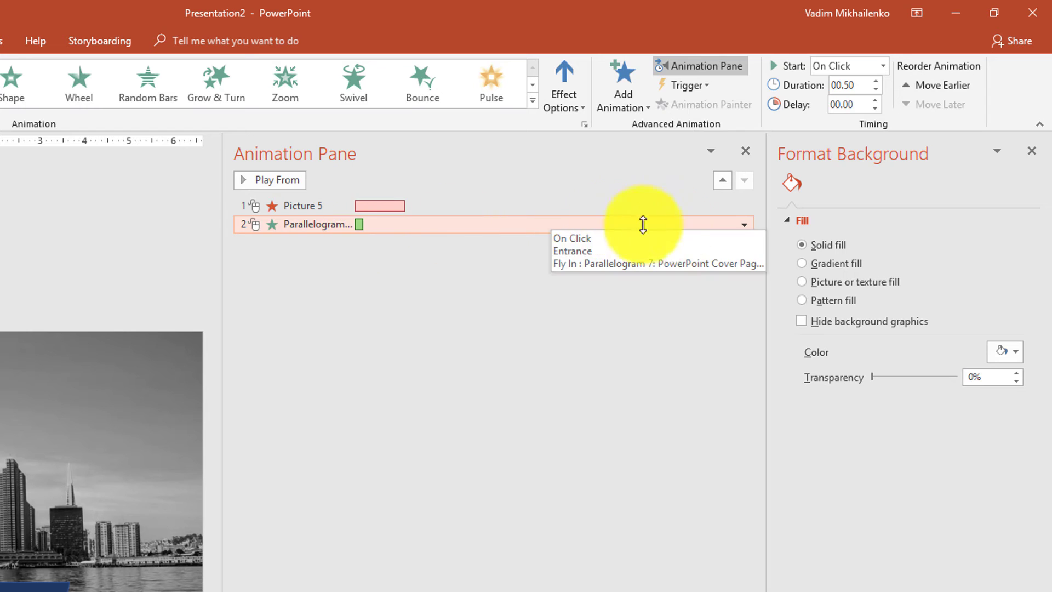
{"action": "left_click", "coordinate": [723, 181]}
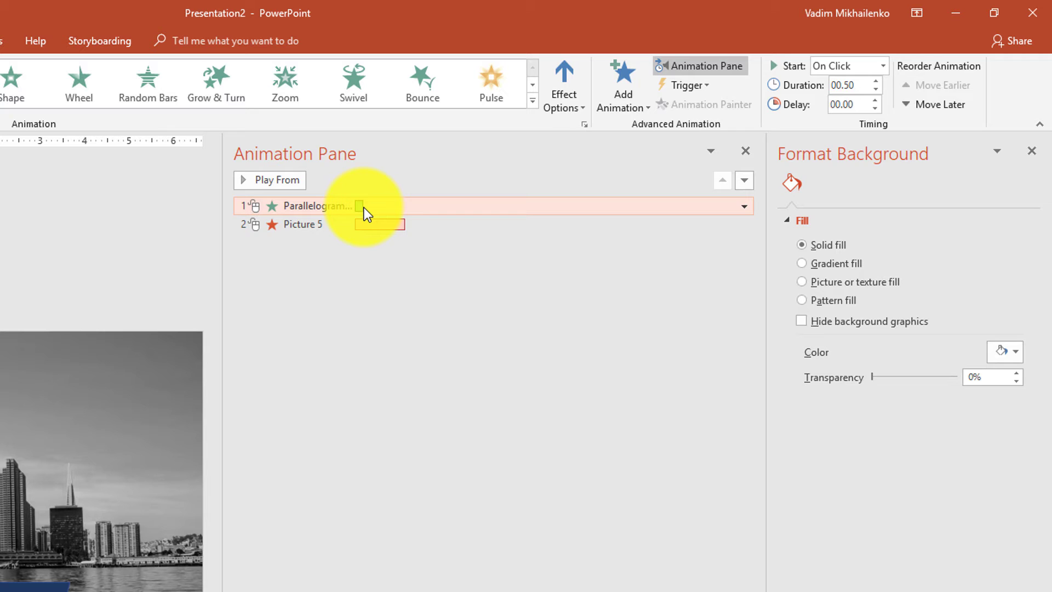
Step: Set the banner's fly-in duration to 2 seconds (Medium)
{"action": "right_click", "coordinate": [314, 206]}
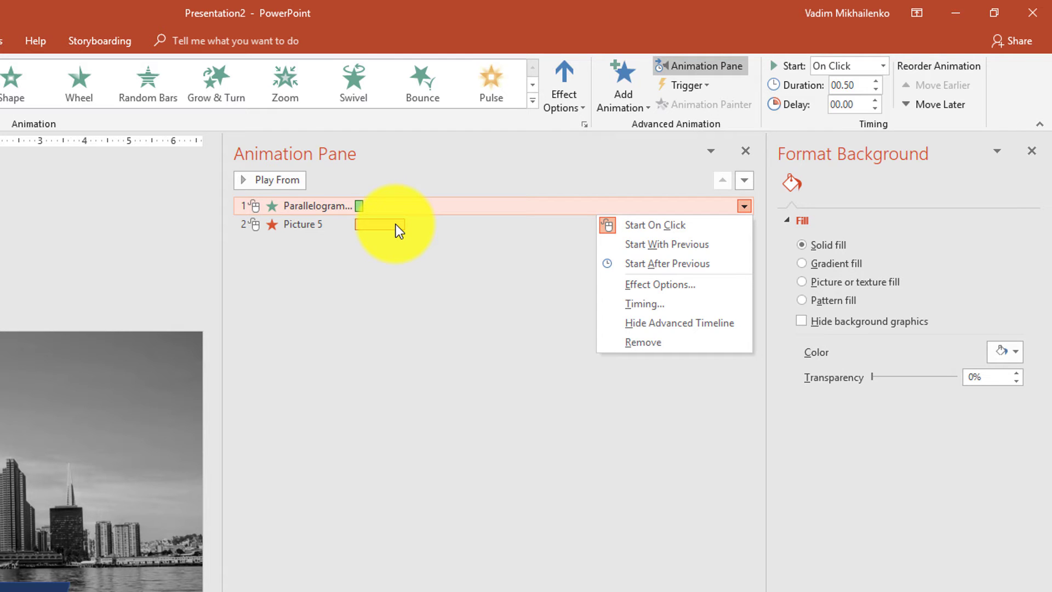
{"action": "left_click", "coordinate": [645, 289]}
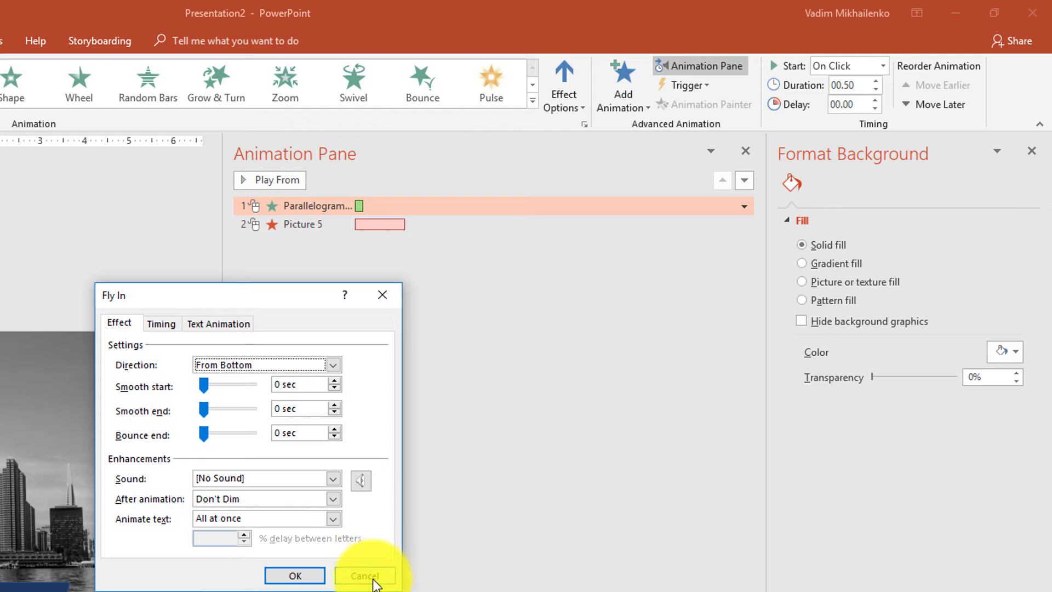
{"action": "left_click", "coordinate": [167, 325]}
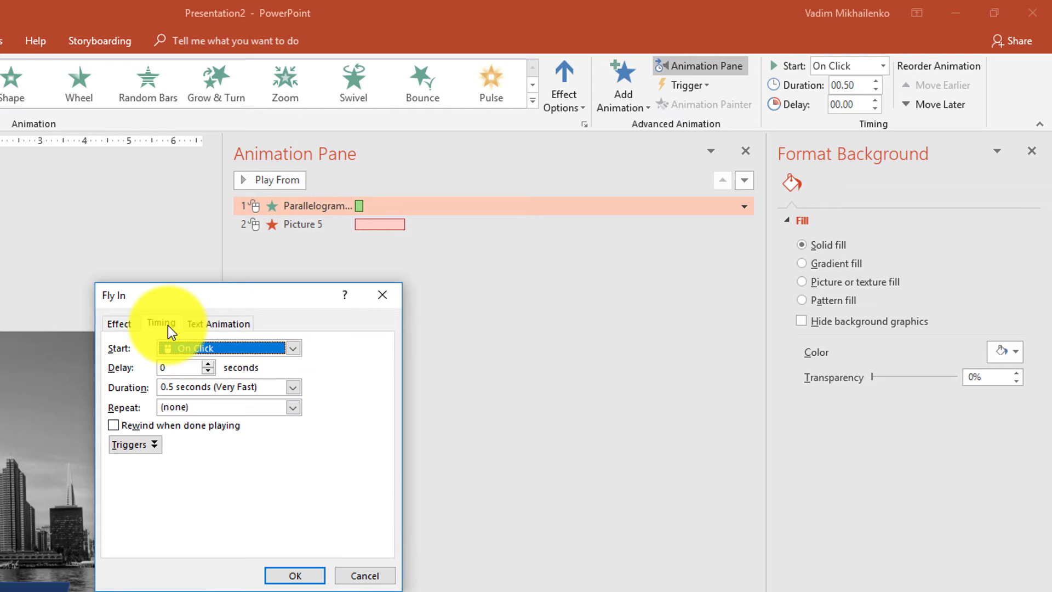
{"action": "left_click", "coordinate": [292, 387]}
{"action": "left_click", "coordinate": [221, 436]}
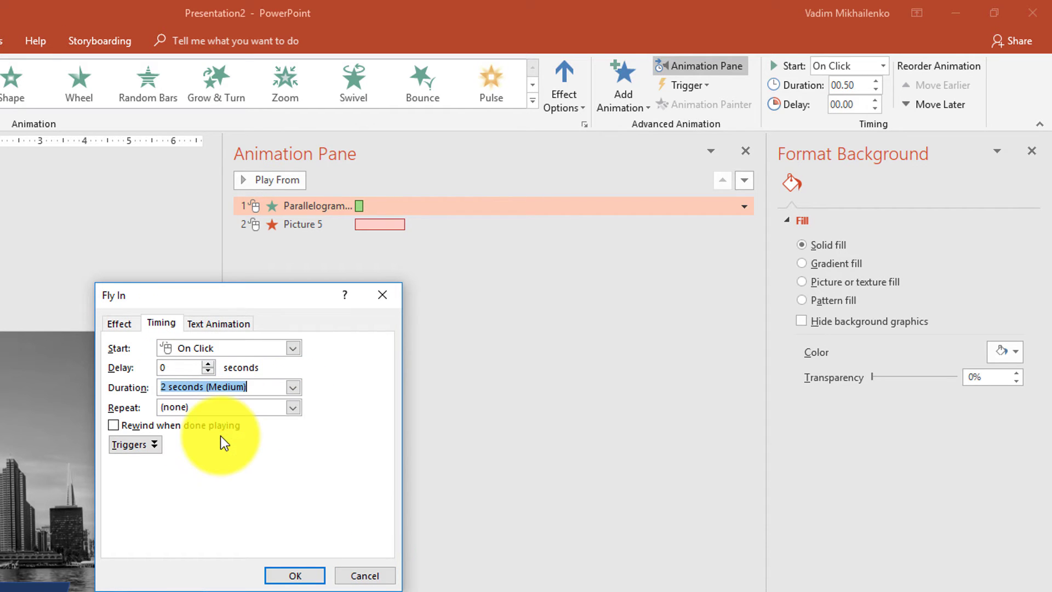
{"action": "left_click", "coordinate": [294, 574]}
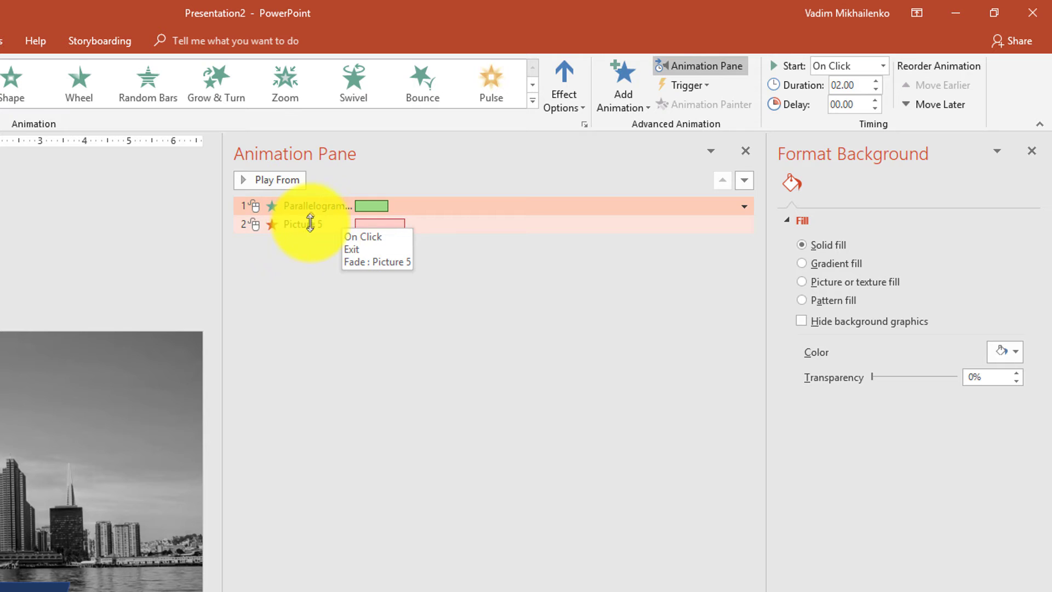
Step: Set Picture 5's Fade exit to start After Previous
{"action": "right_click", "coordinate": [310, 224]}
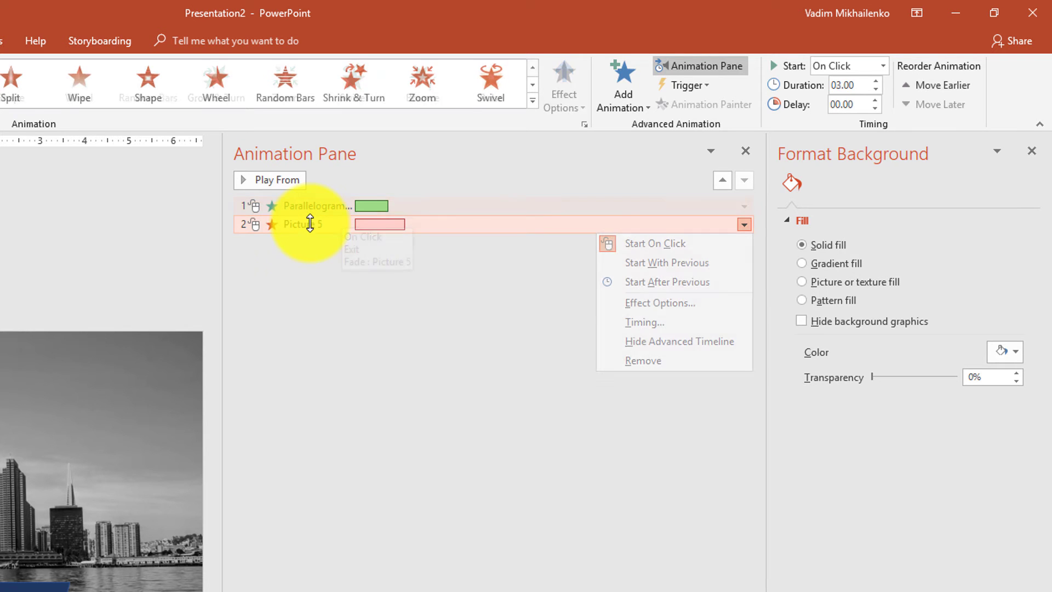
{"action": "left_click", "coordinate": [640, 282]}
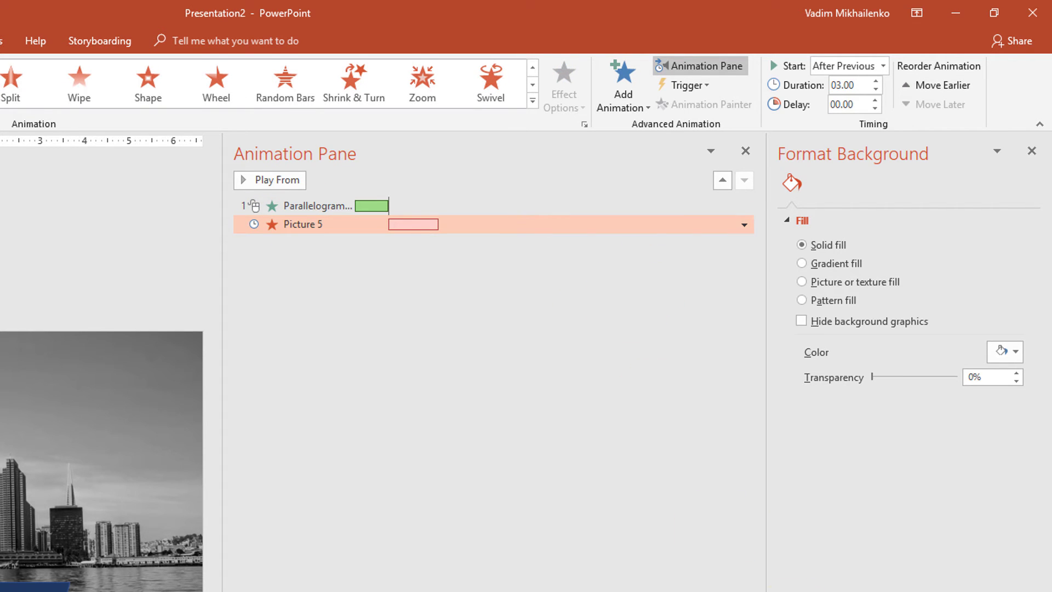
{"action": "key", "text": "Up"}
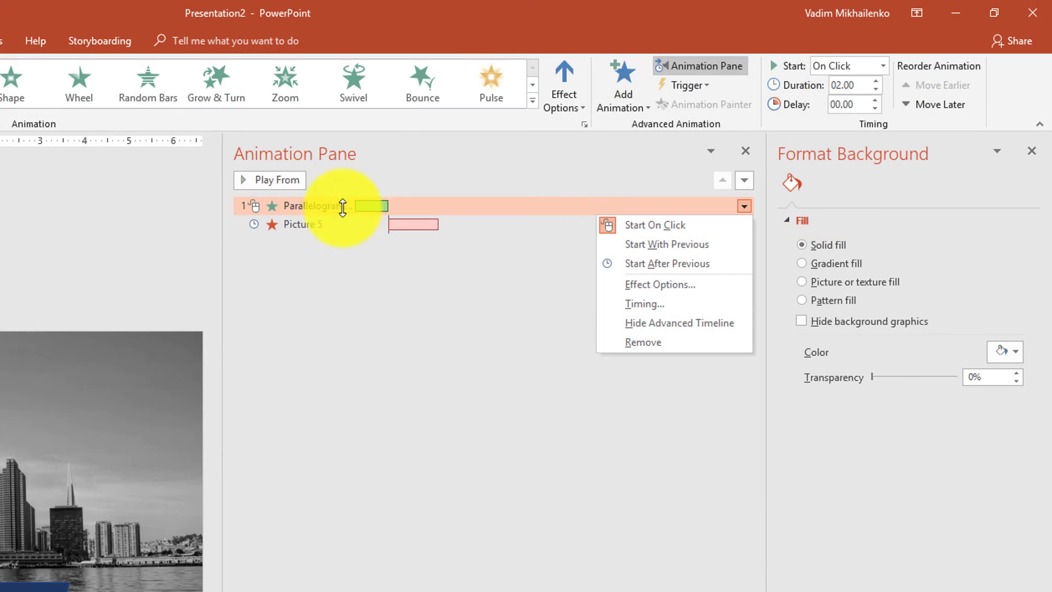
Step: Change the title banner's fly-in direction to From Left
{"action": "left_click", "coordinate": [661, 297]}
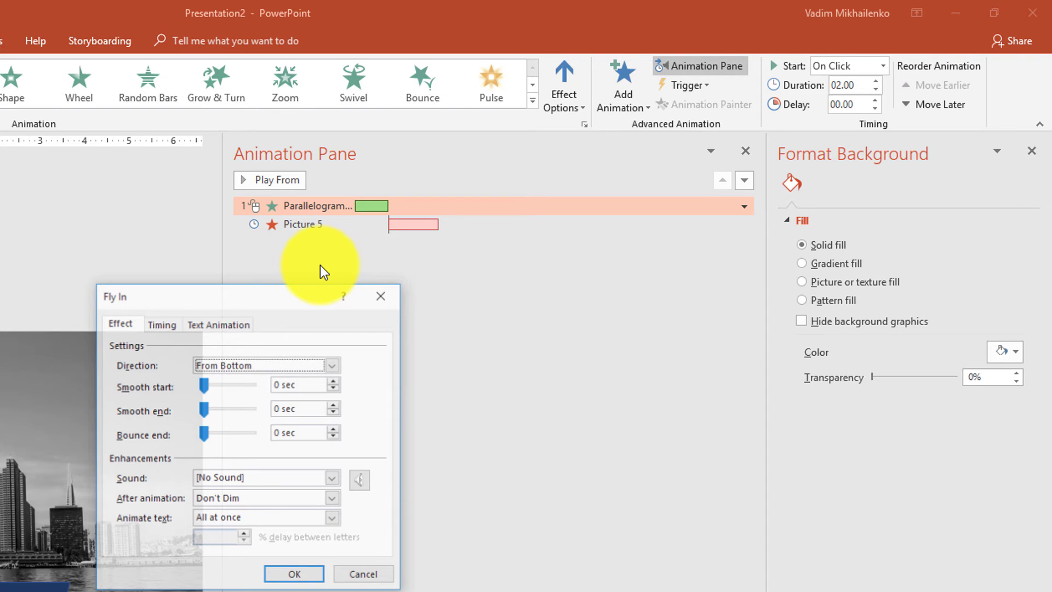
{"action": "left_click", "coordinate": [259, 367]}
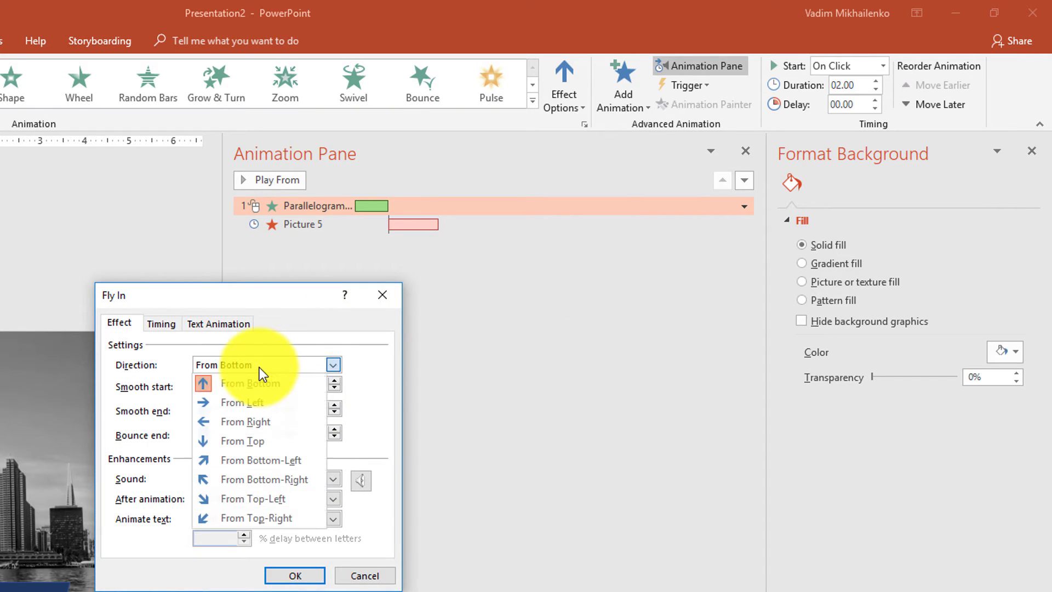
{"action": "left_click", "coordinate": [257, 397]}
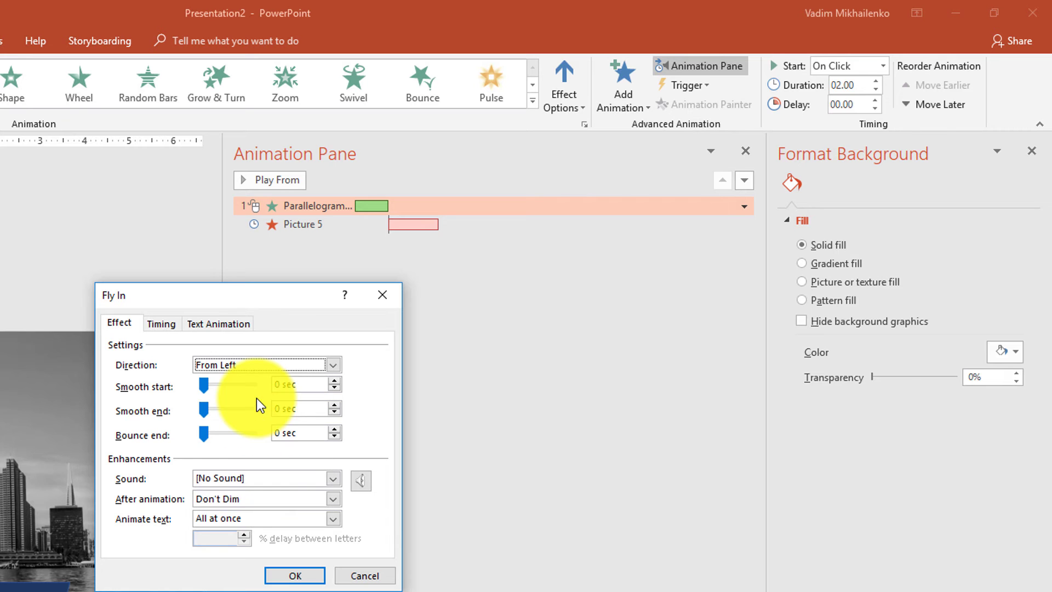
{"action": "left_click", "coordinate": [291, 574]}
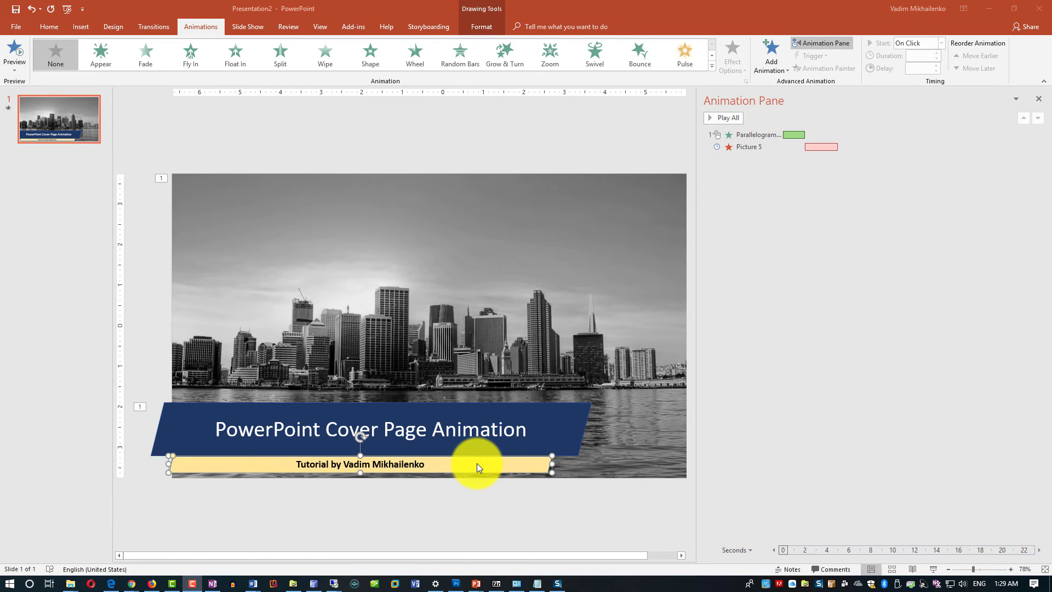
Step: Give the yellow subtitle bar a Fly In entrance placed before Picture 5
{"action": "left_click", "coordinate": [477, 466]}
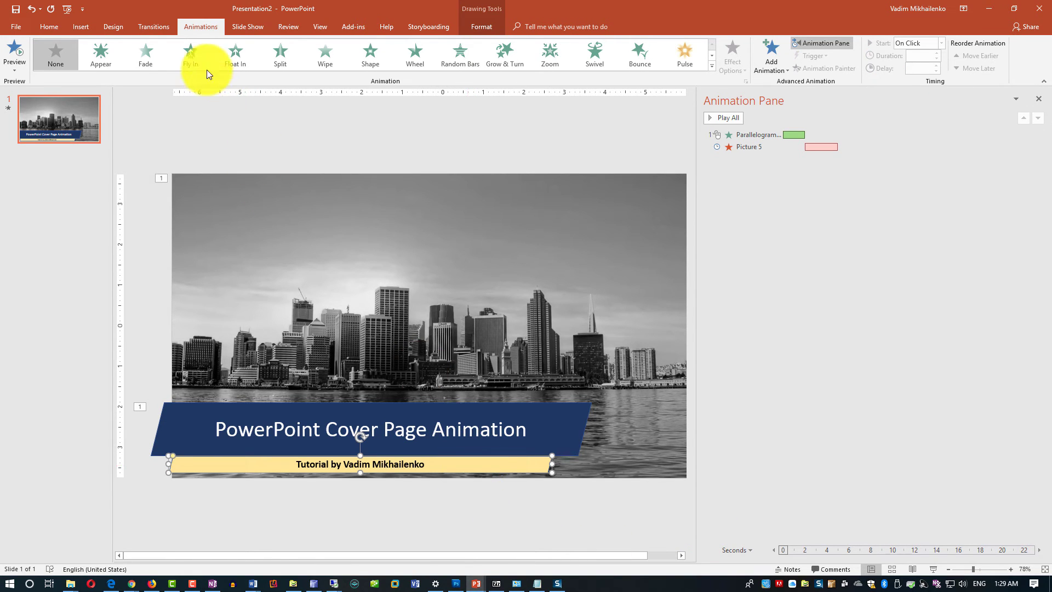
{"action": "left_click", "coordinate": [187, 58]}
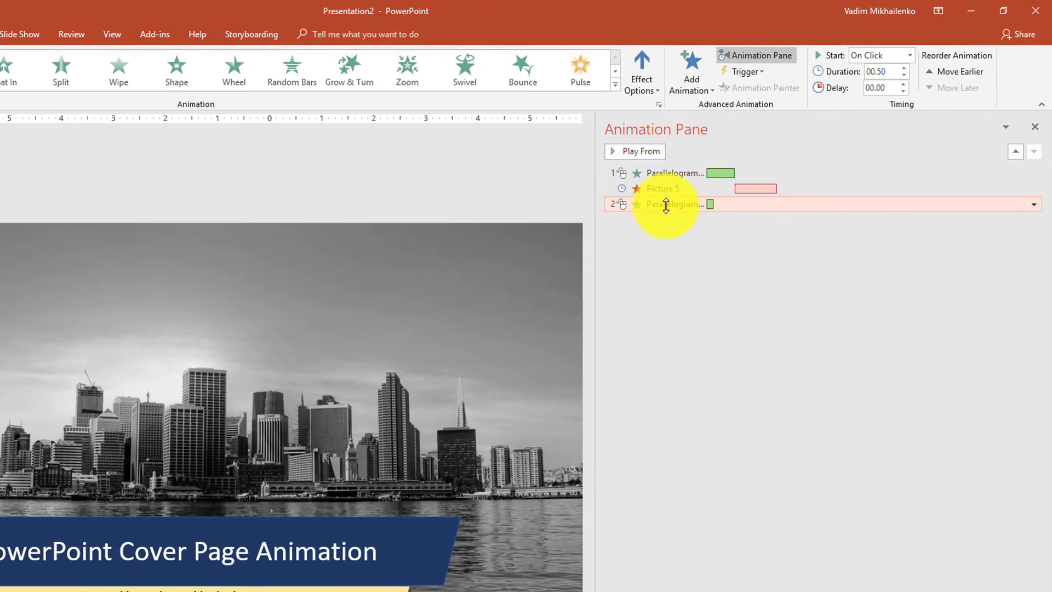
{"action": "left_click", "coordinate": [1016, 152]}
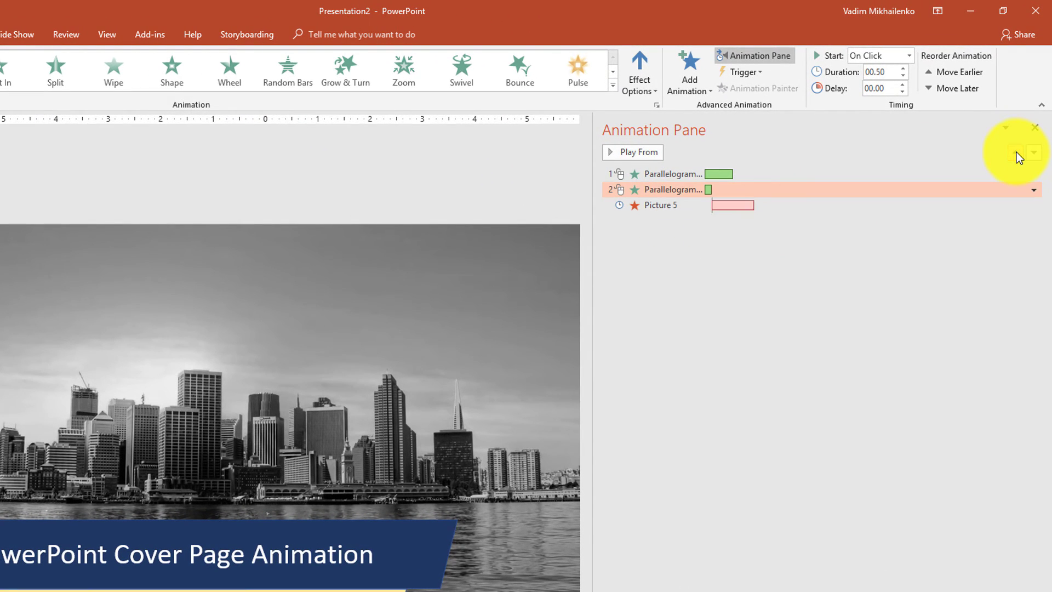
Step: Make the subtitle bar fly in From Left
{"action": "right_click", "coordinate": [684, 190]}
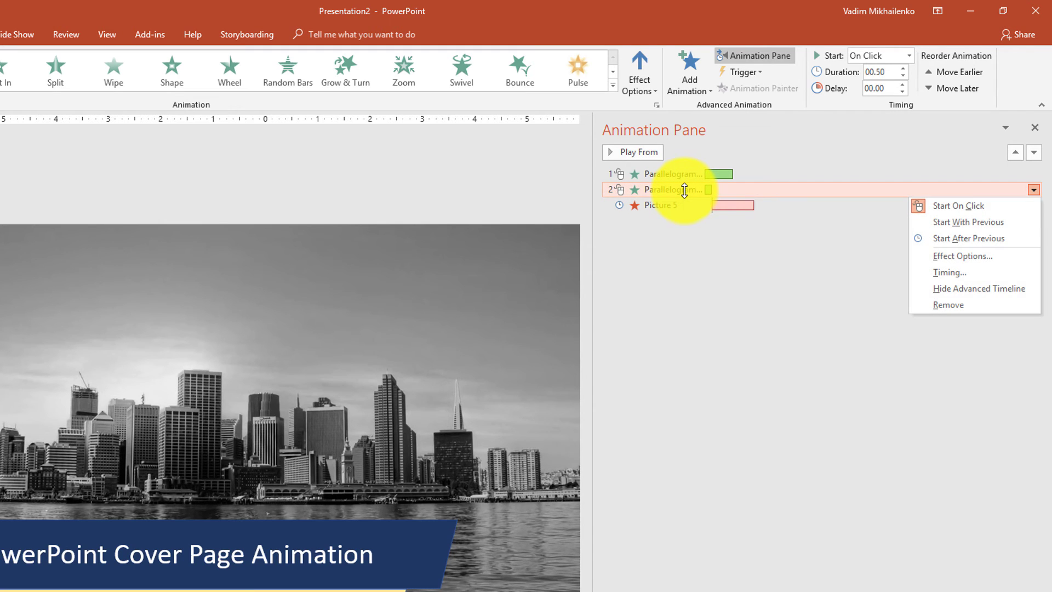
{"action": "left_click", "coordinate": [945, 256]}
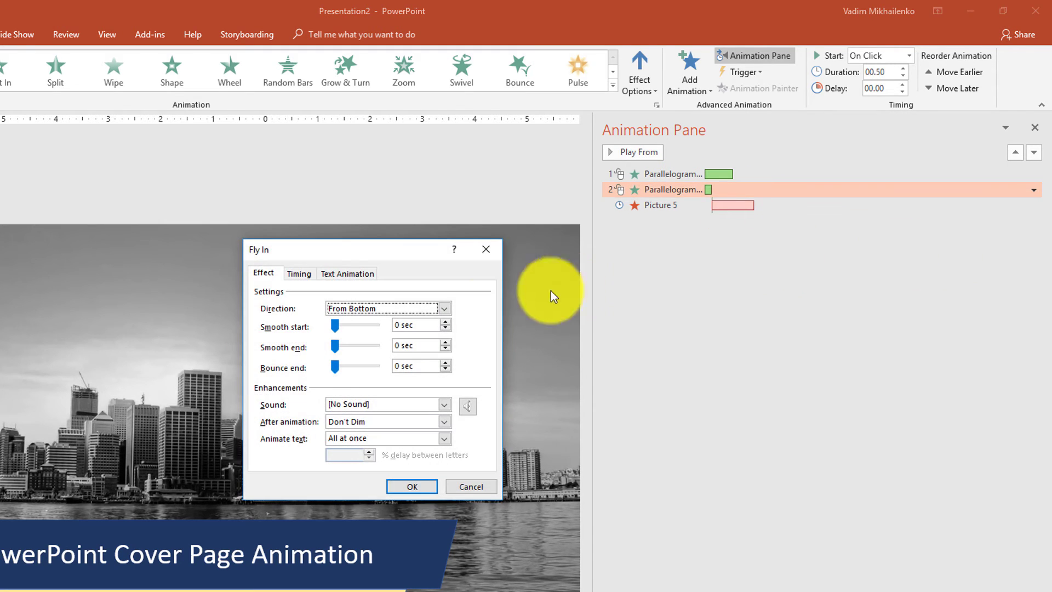
{"action": "left_click", "coordinate": [448, 311]}
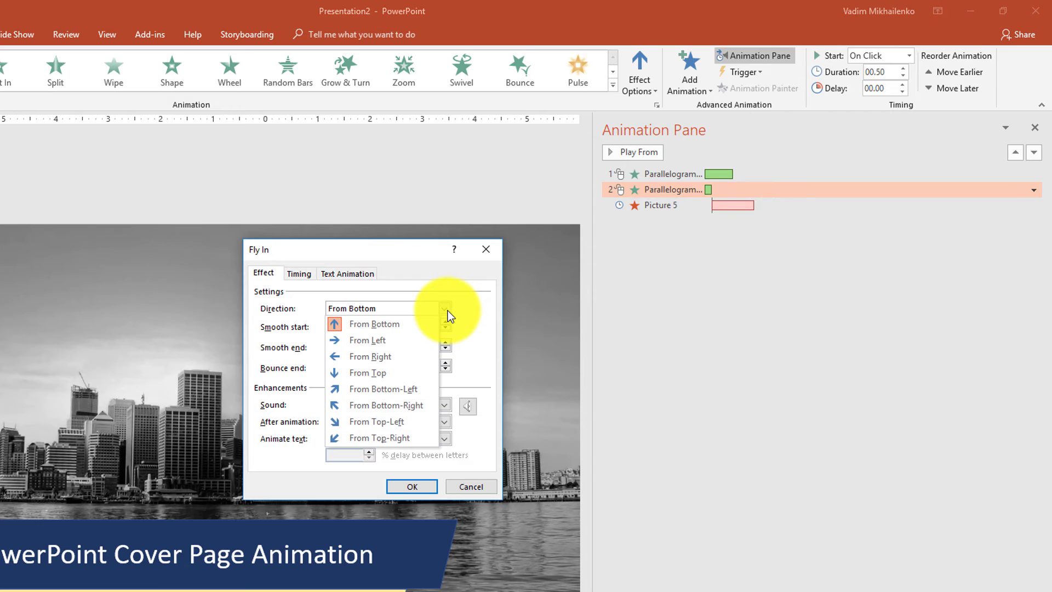
{"action": "left_click", "coordinate": [397, 339]}
Step: Set the subtitle fly-in to 2 seconds (Medium), starting After Previous
{"action": "left_click", "coordinate": [299, 274]}
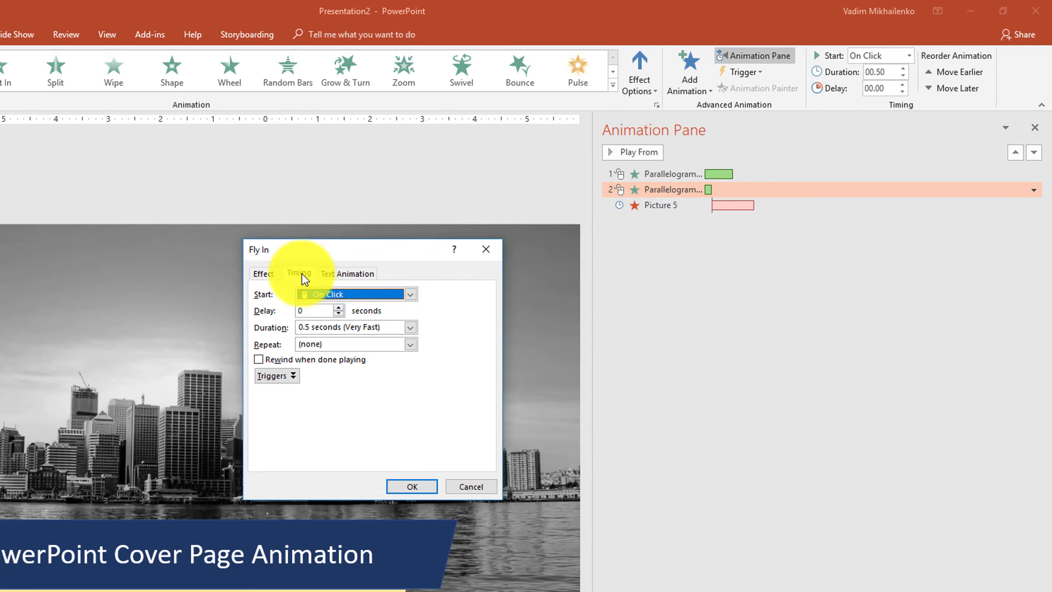
{"action": "left_click_drag", "start_coordinate": [318, 326], "coordinate": [402, 323]}
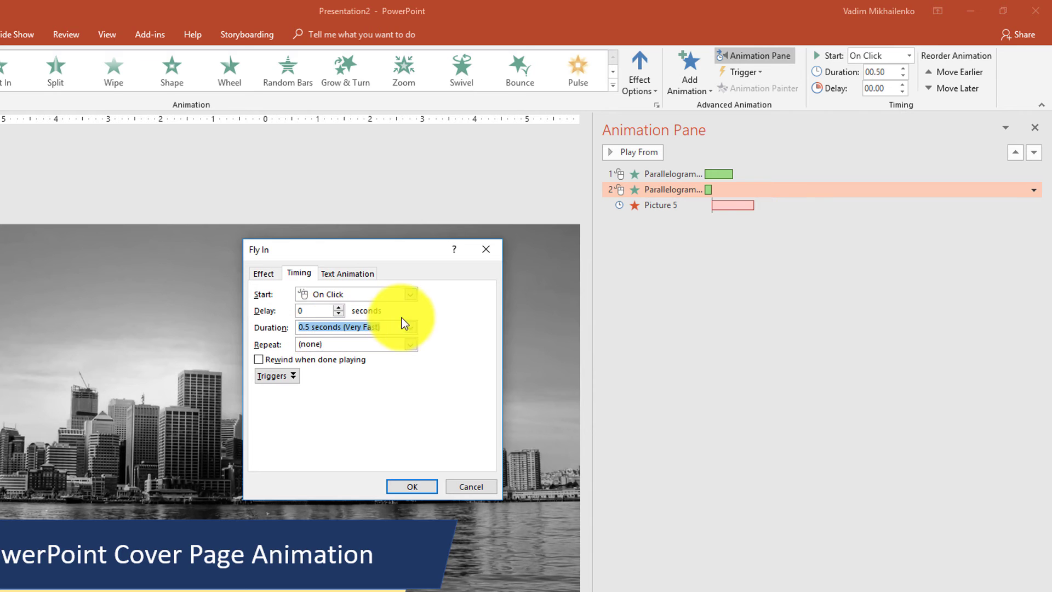
{"action": "left_click", "coordinate": [410, 327]}
{"action": "left_click", "coordinate": [340, 366]}
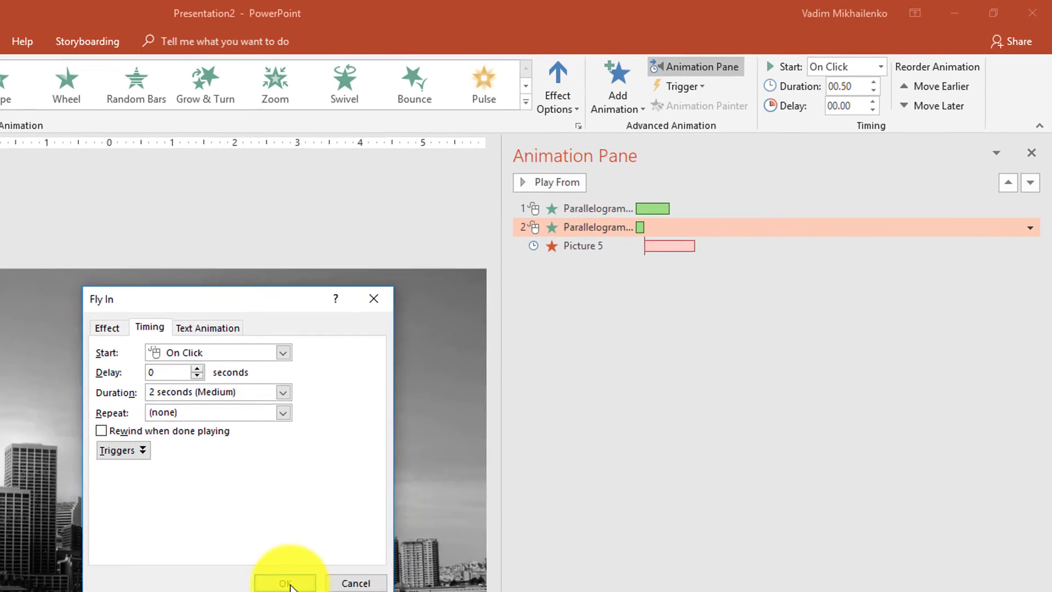
{"action": "left_click", "coordinate": [412, 487]}
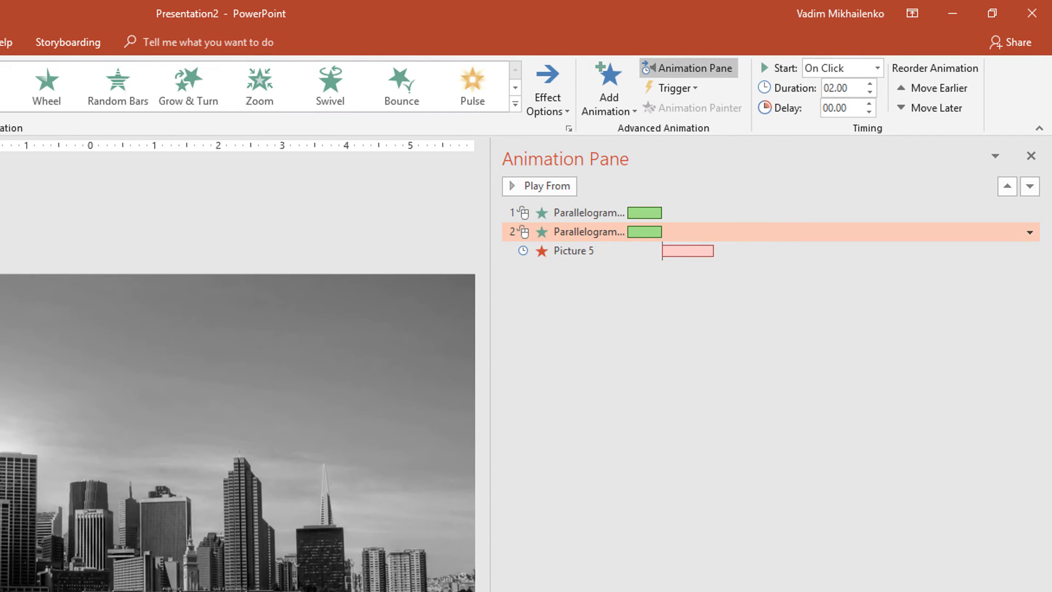
{"action": "left_click_drag", "start_coordinate": [644, 231], "coordinate": [649, 253]}
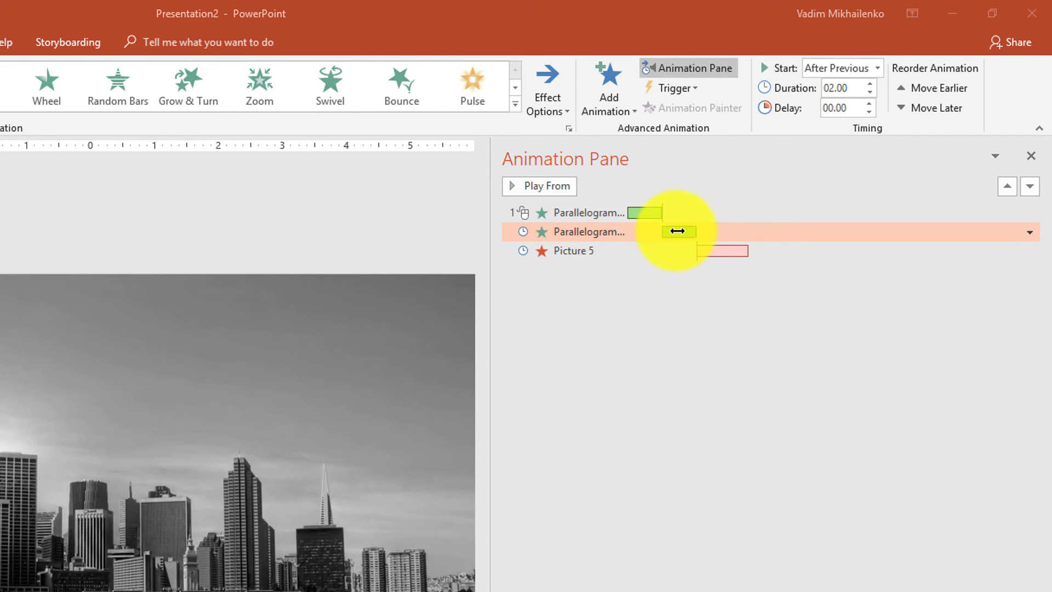